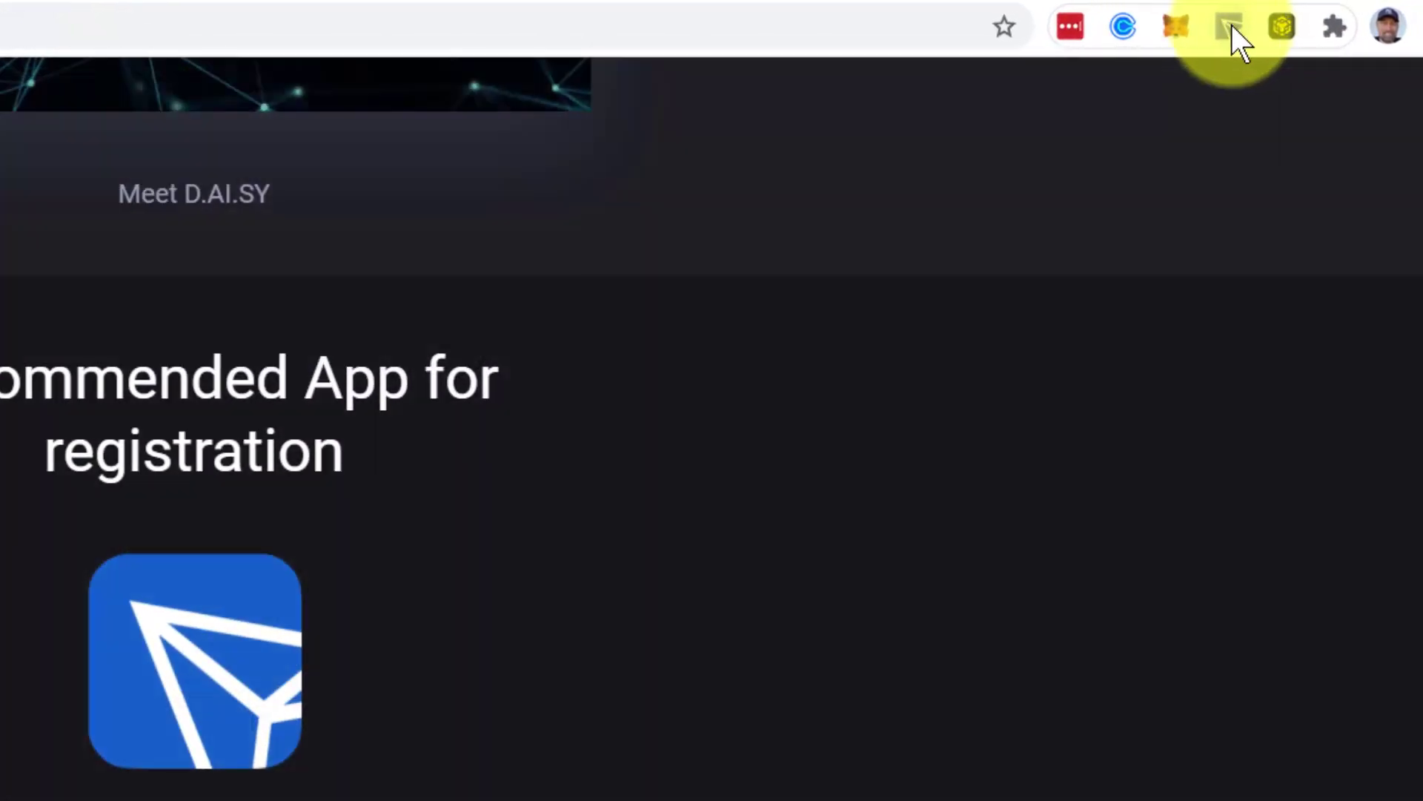
# - Open the TronLink wallet popup to show the Temp Wallet with its TRX and USDT balances
pyautogui.click(1311, 15)
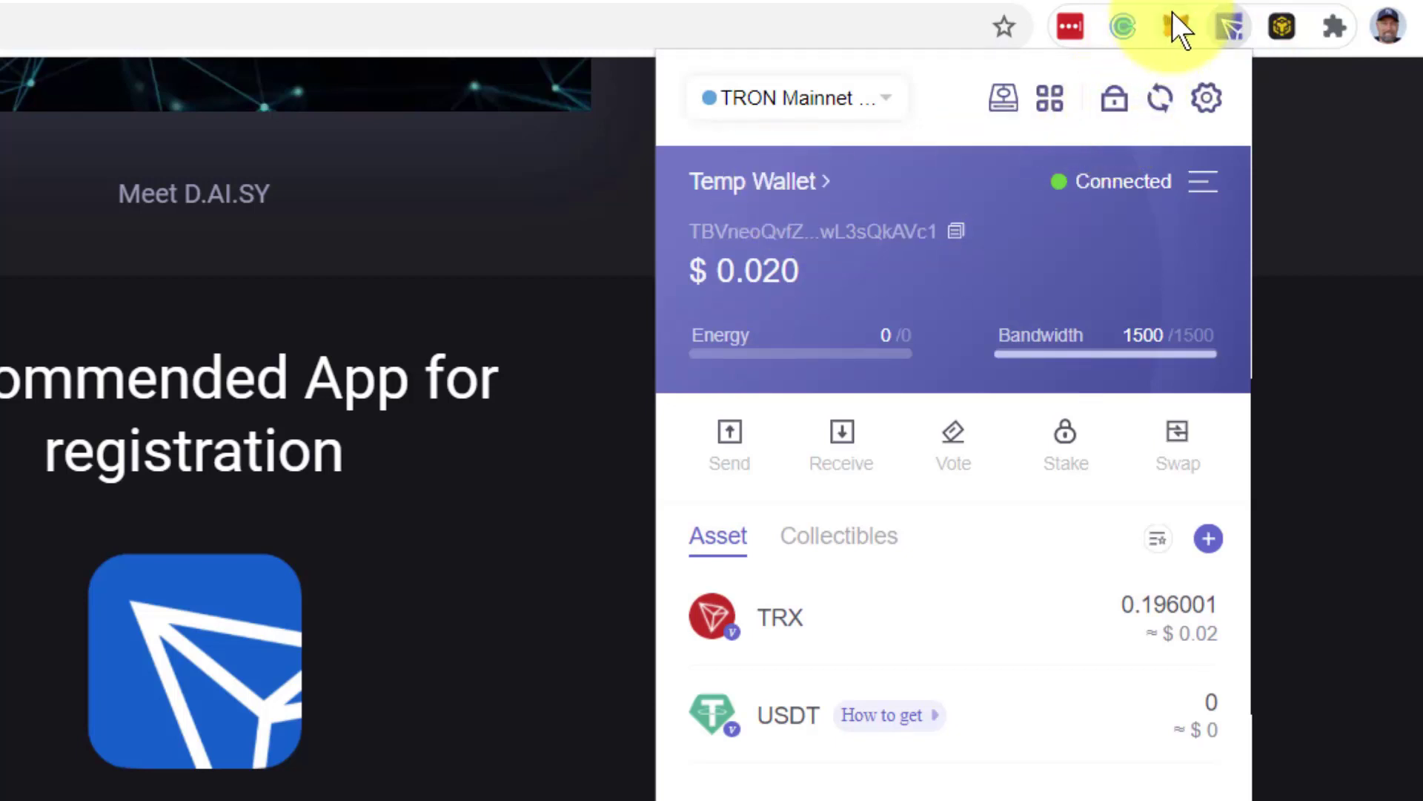
pyautogui.click(1174, 31)
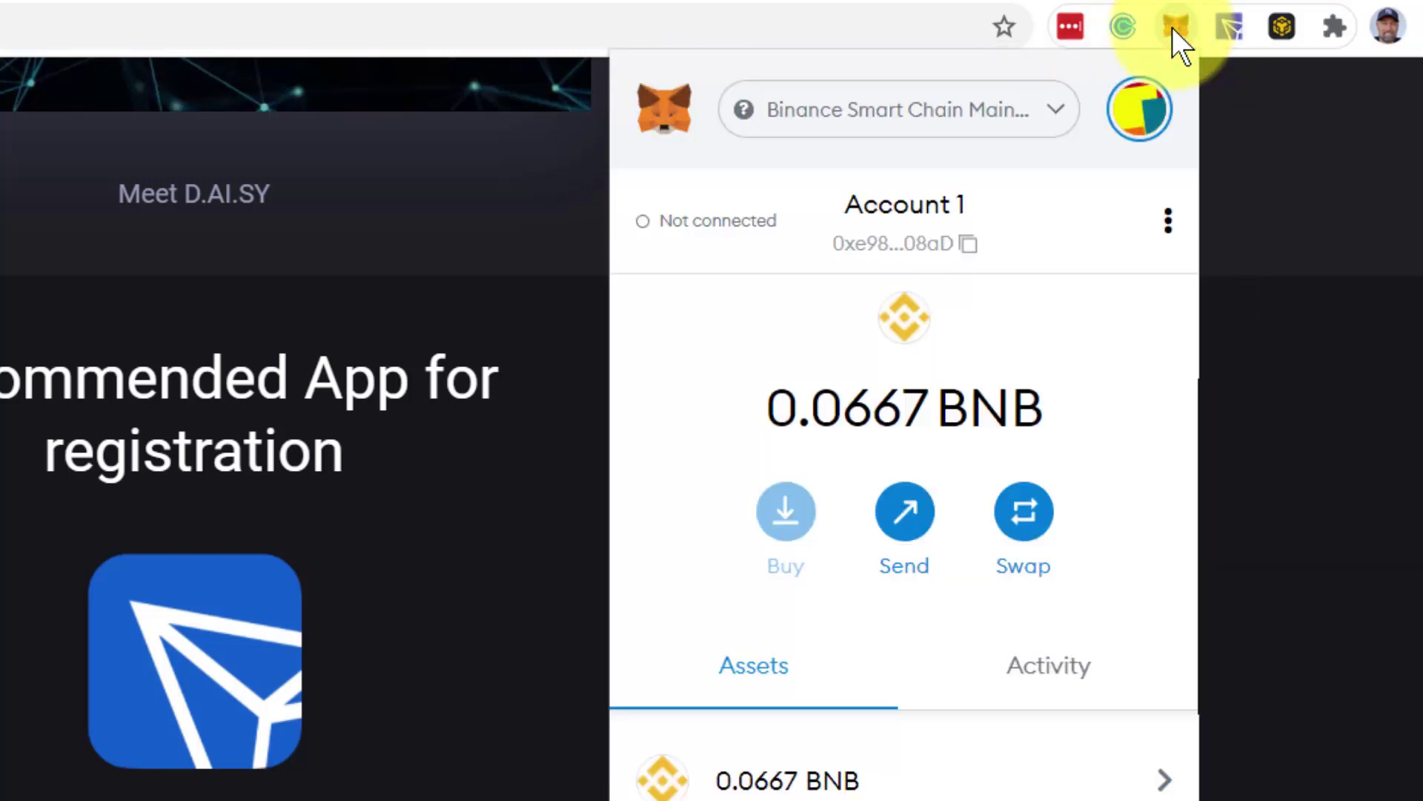
pyautogui.click(1235, 31)
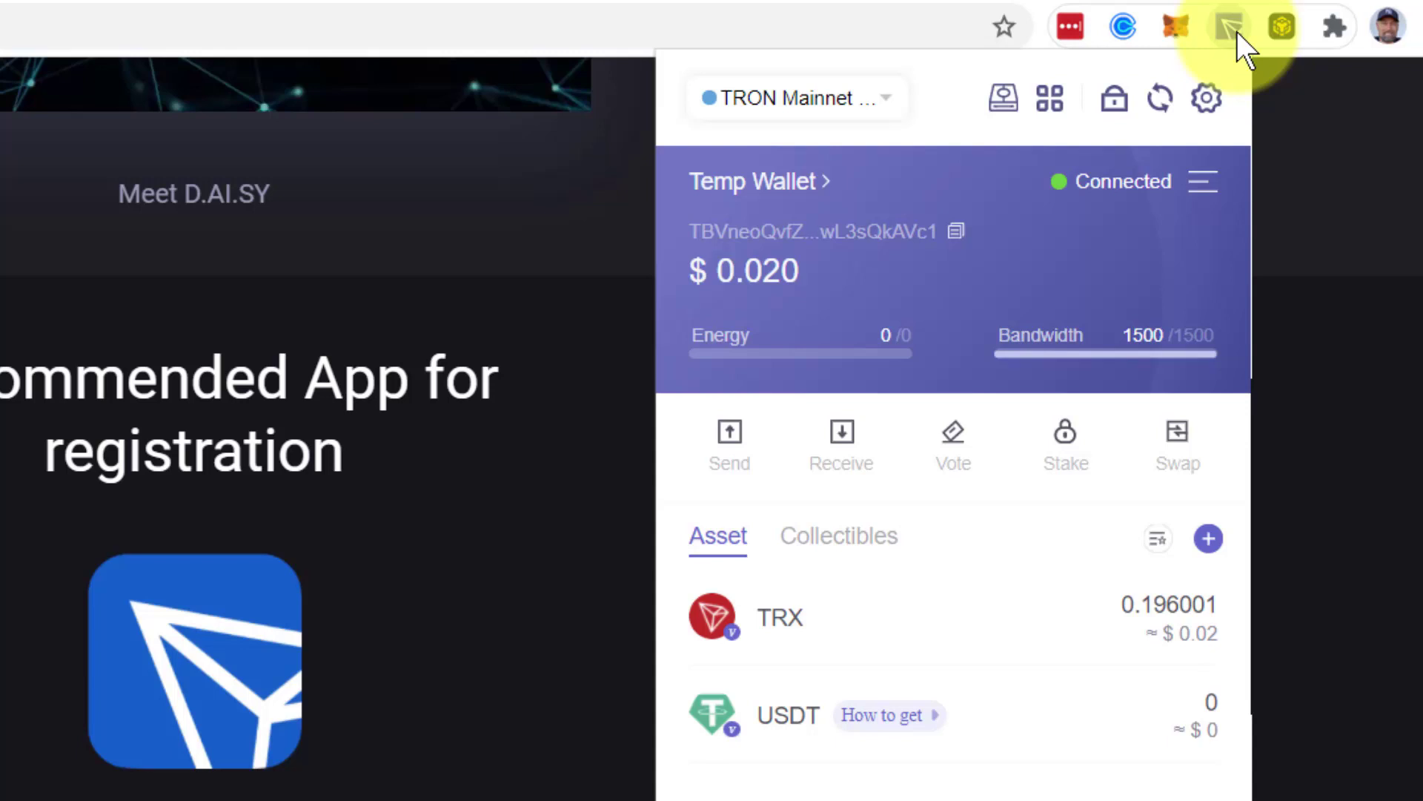
pyautogui.click(1175, 25)
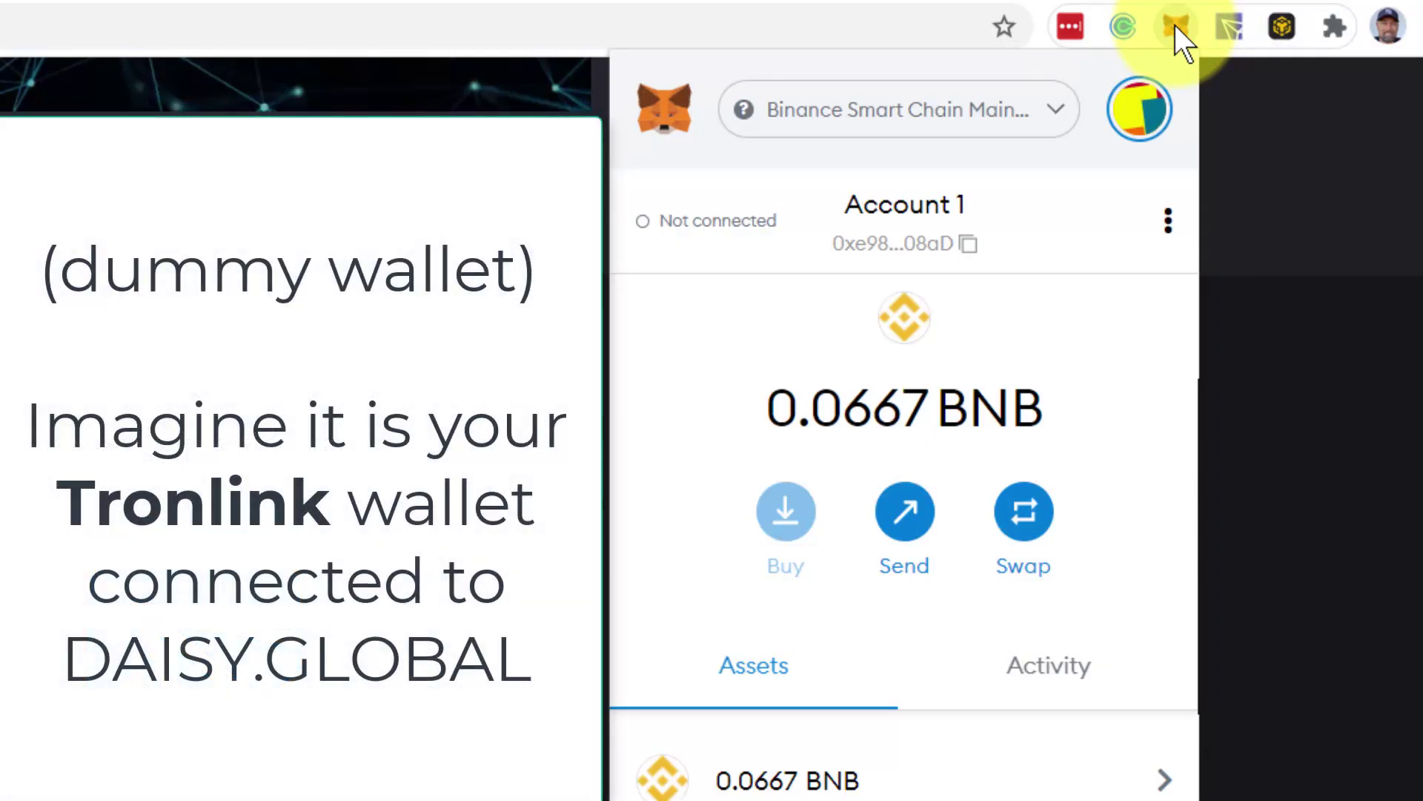
pyautogui.click(1227, 27)
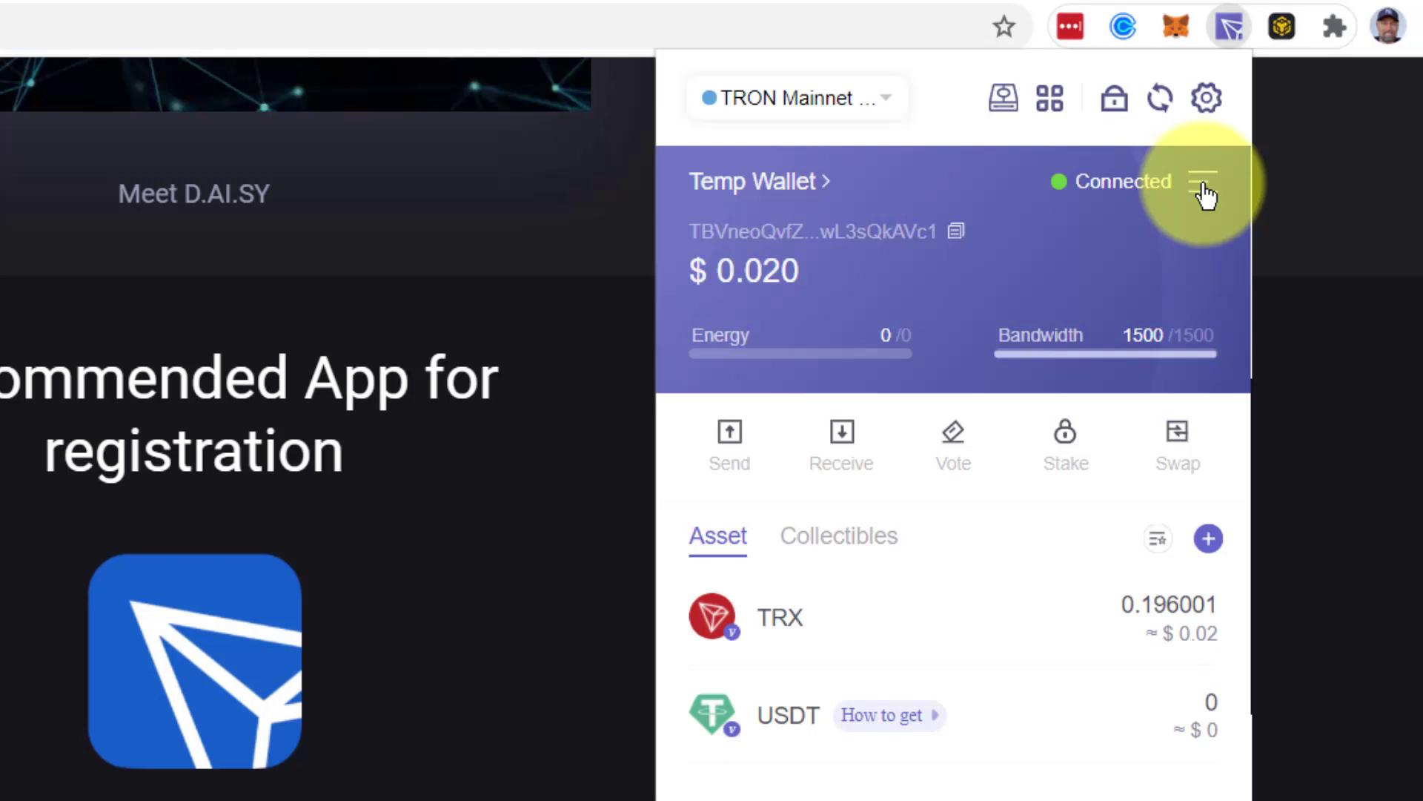
# - Start exporting the Temp Wallet account and confirm the wallet password
pyautogui.click(1204, 185)
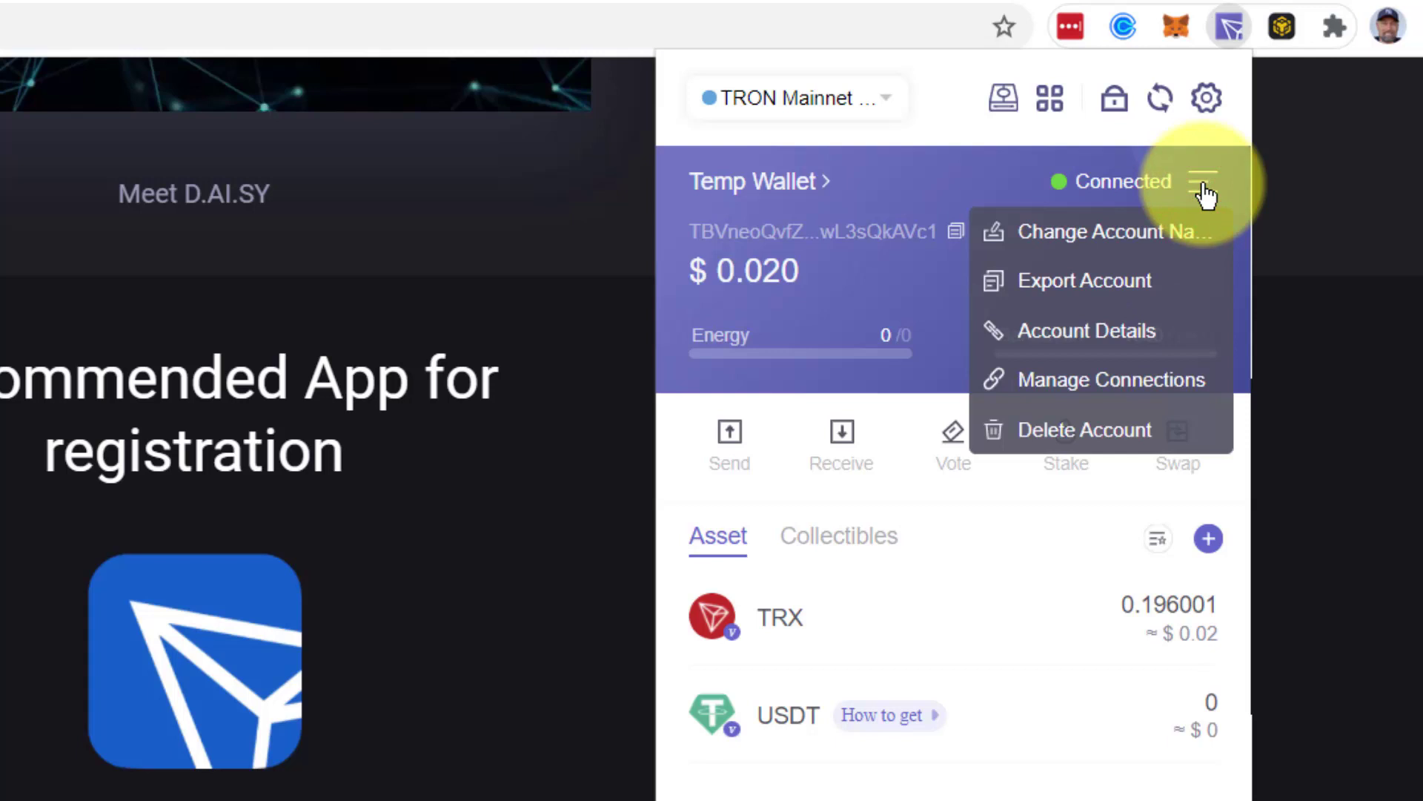
pyautogui.click(1072, 288)
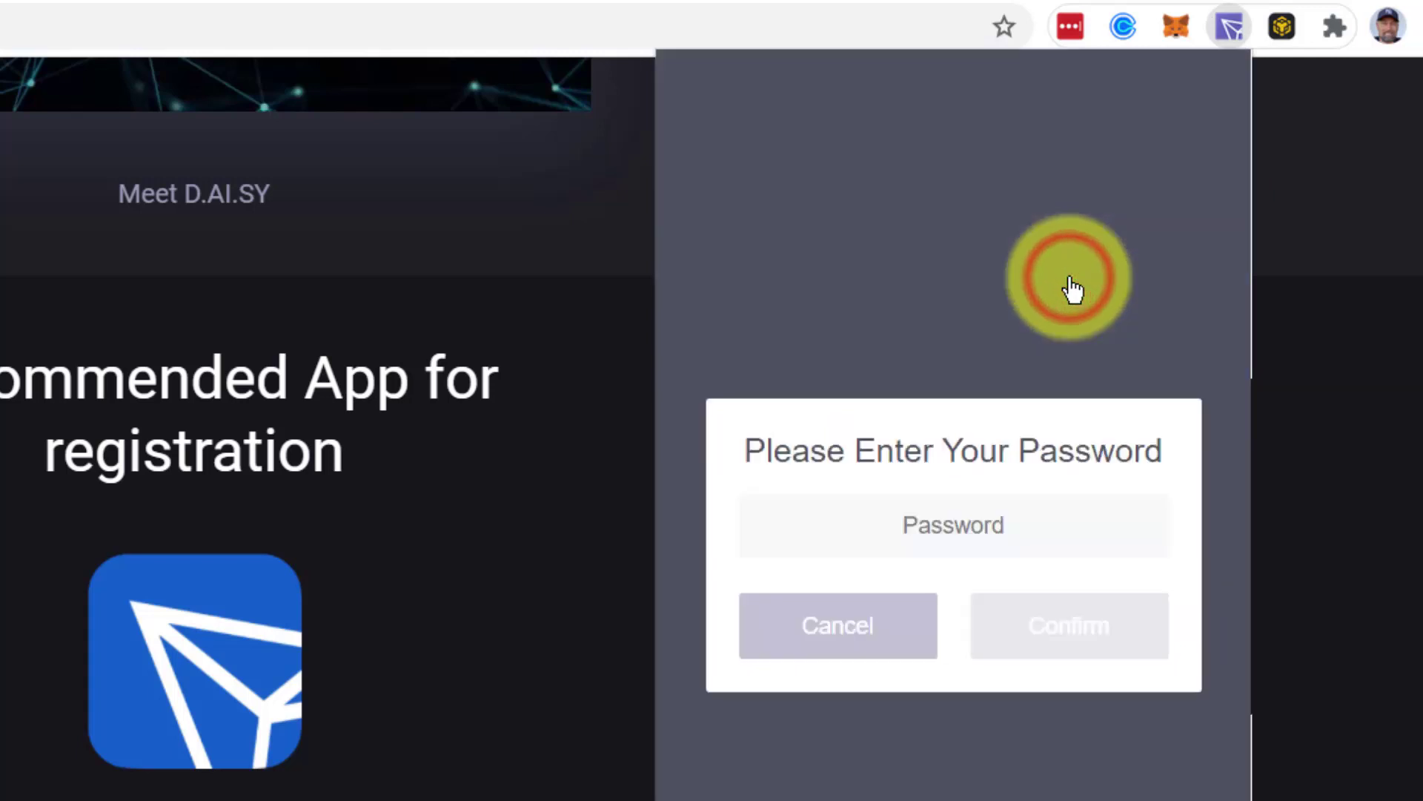
pyautogui.click(937, 540)
pyautogui.hotkey('ctrl', 'v')
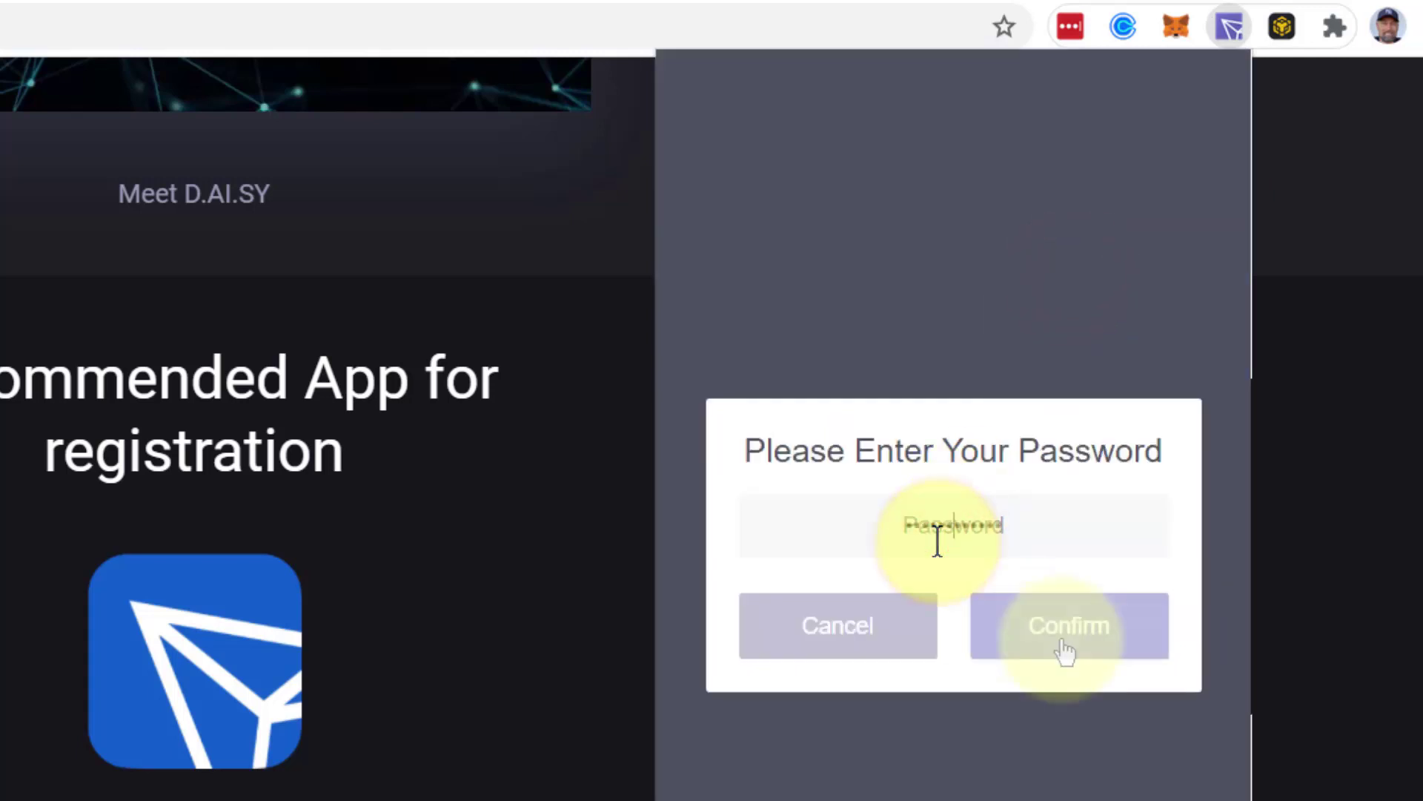
pyautogui.hotkey('ctrl', 'v')
pyautogui.click(1068, 651)
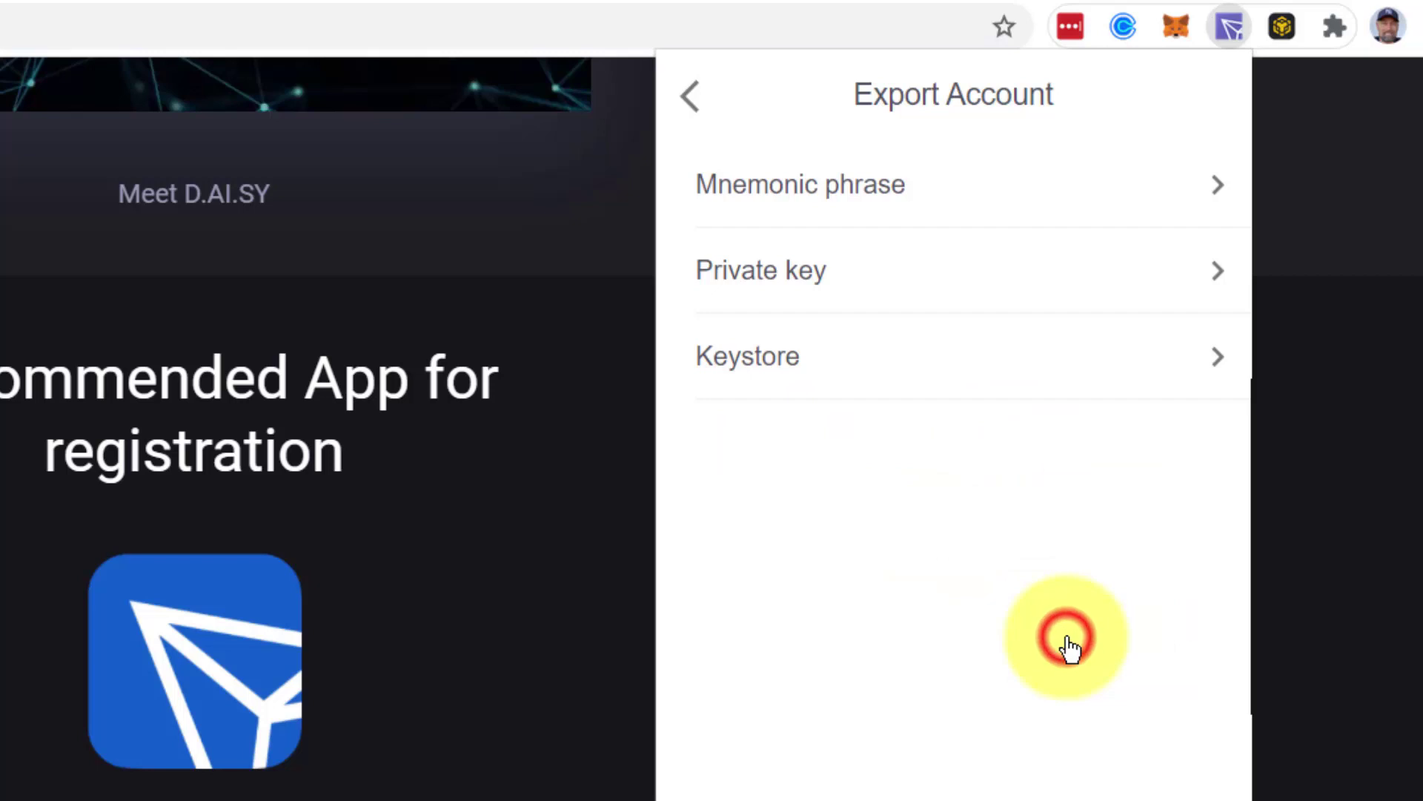
# - Copy the Temp Wallet's private key to the clipboard and bring up MetaMask
pyautogui.click(790, 289)
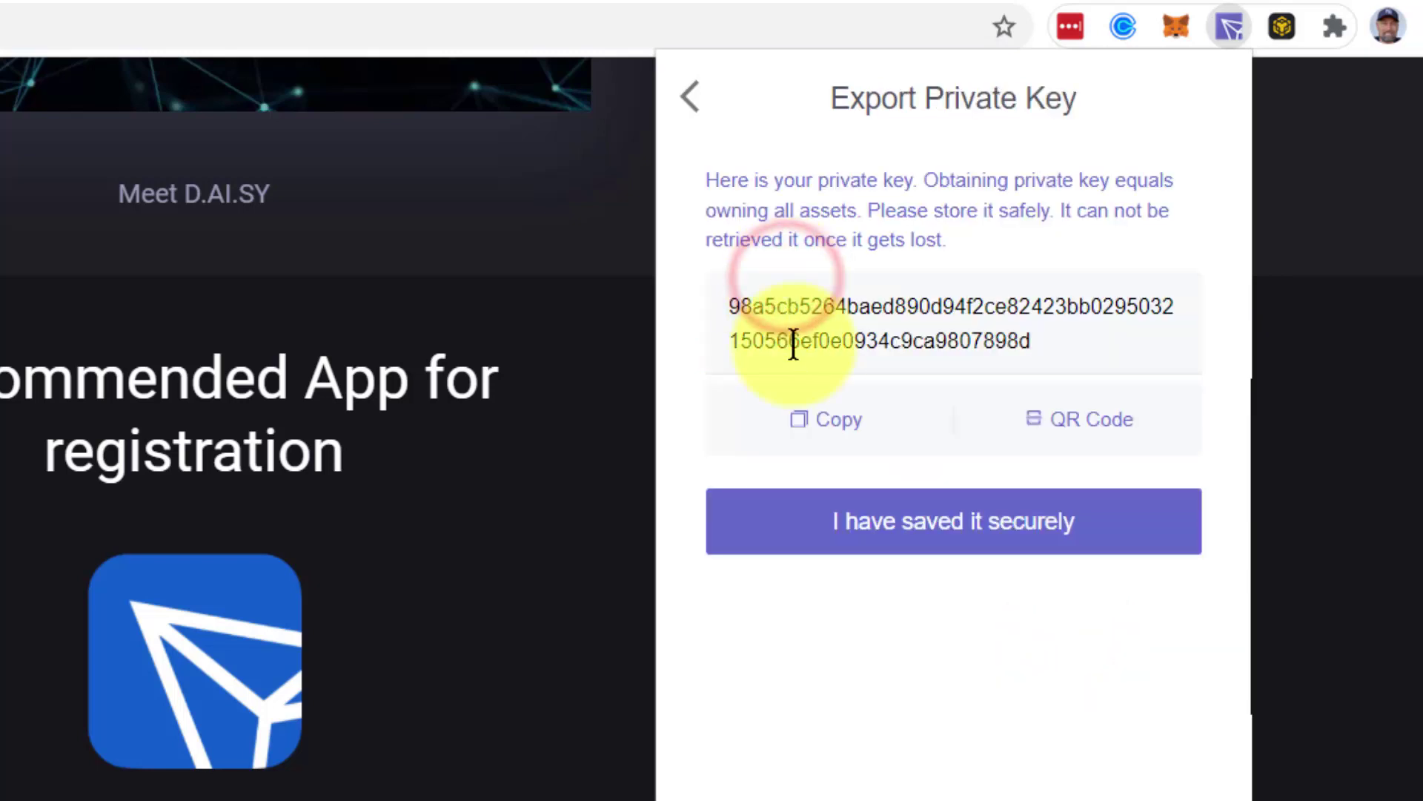
pyautogui.click(834, 421)
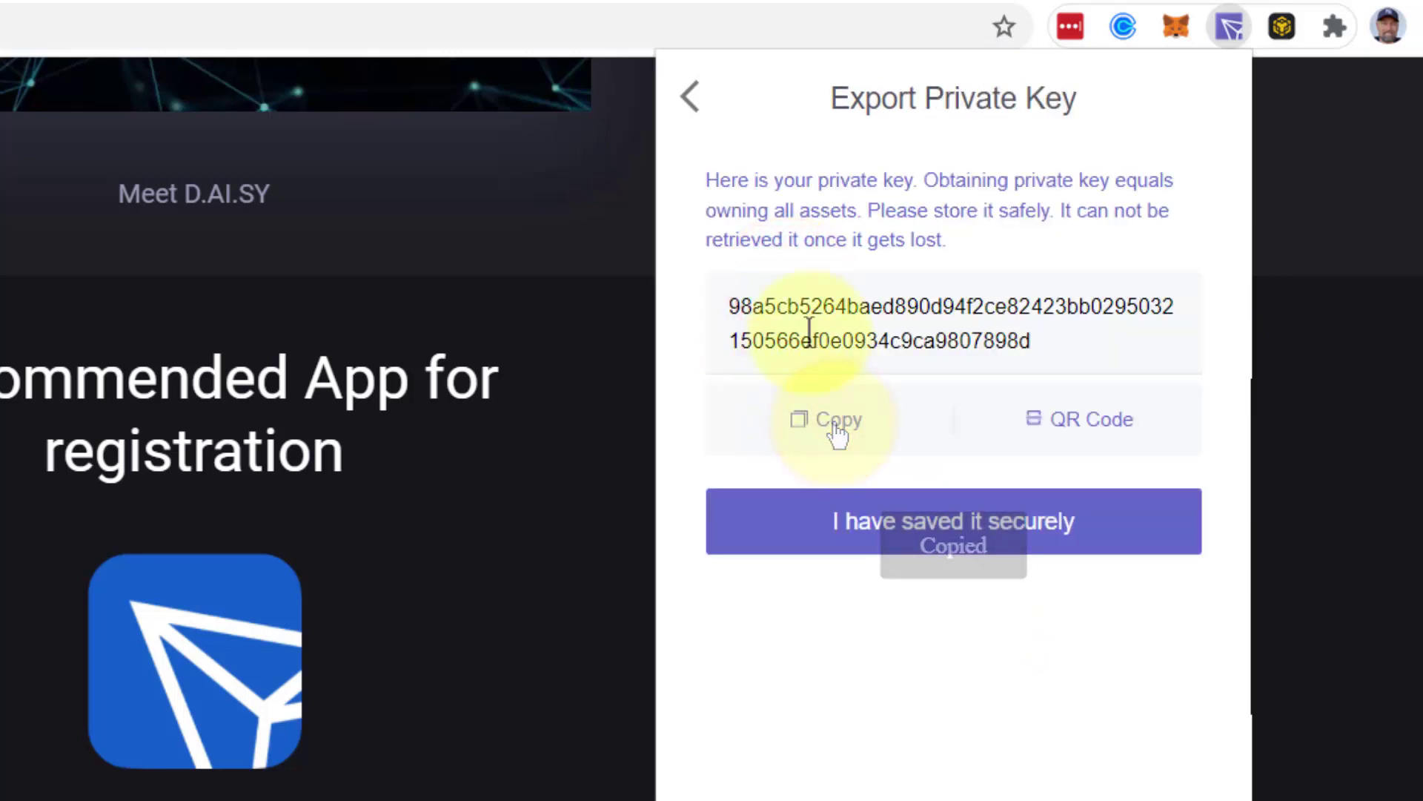
pyautogui.click(1178, 28)
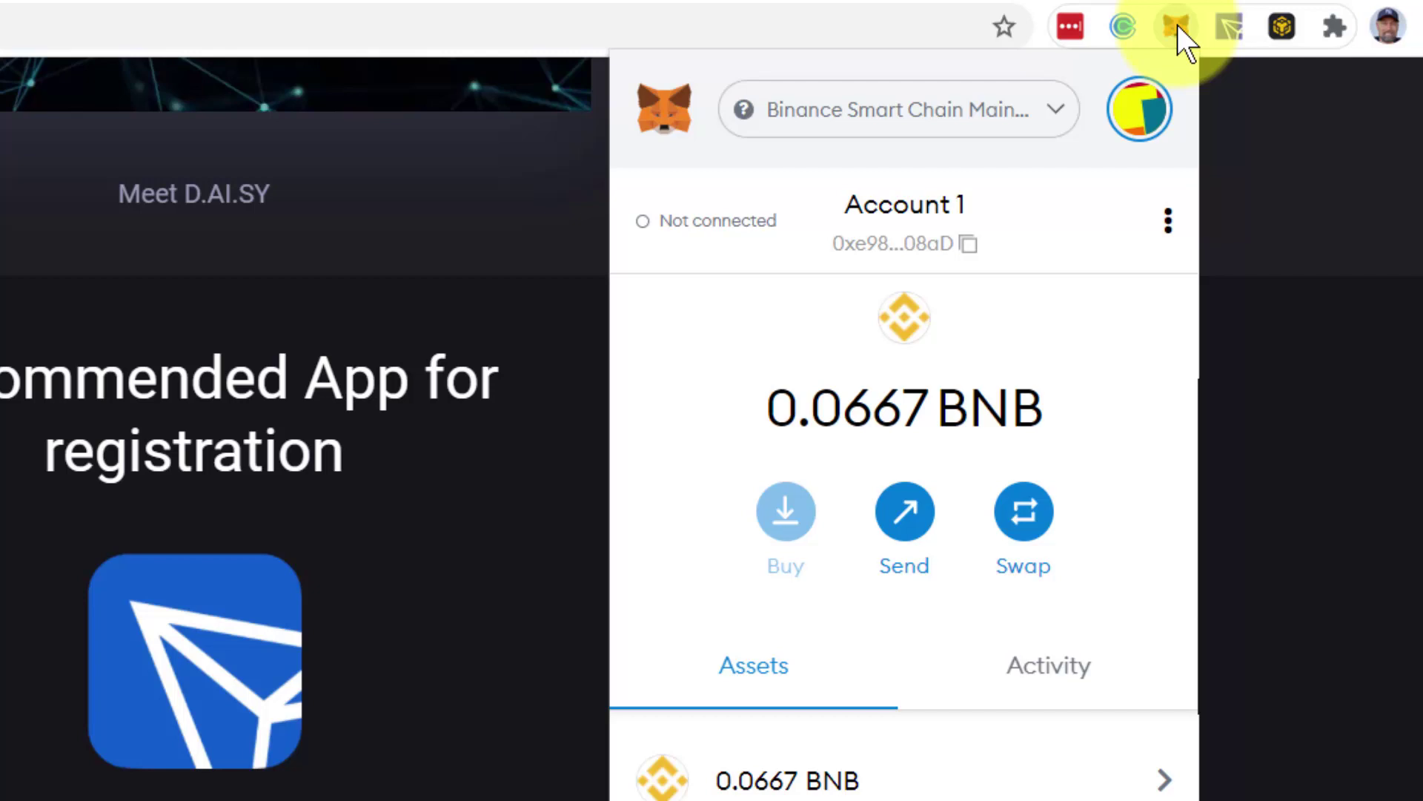
# - Import the pasted TronLink private key into MetaMask as the new Account 4
pyautogui.click(1145, 111)
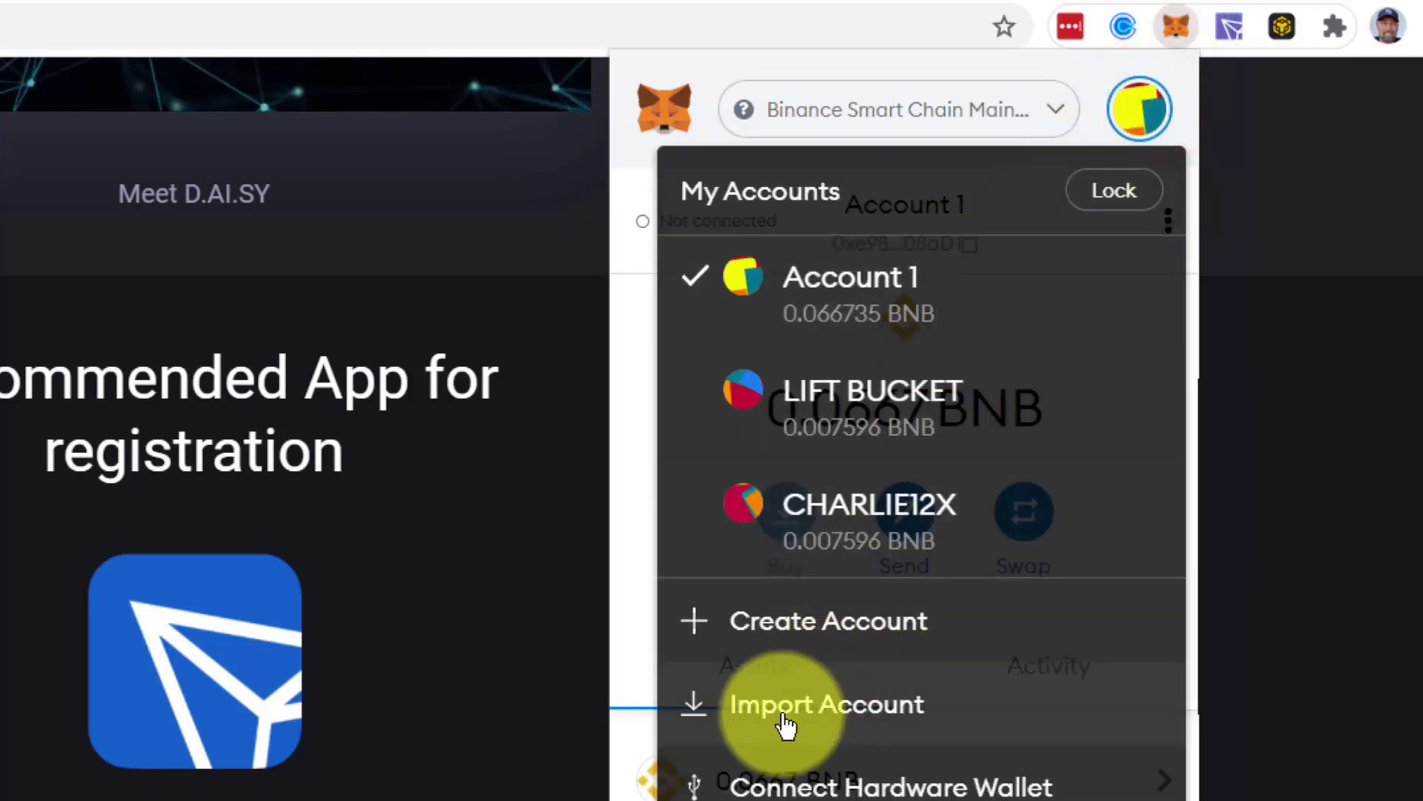
pyautogui.click(786, 725)
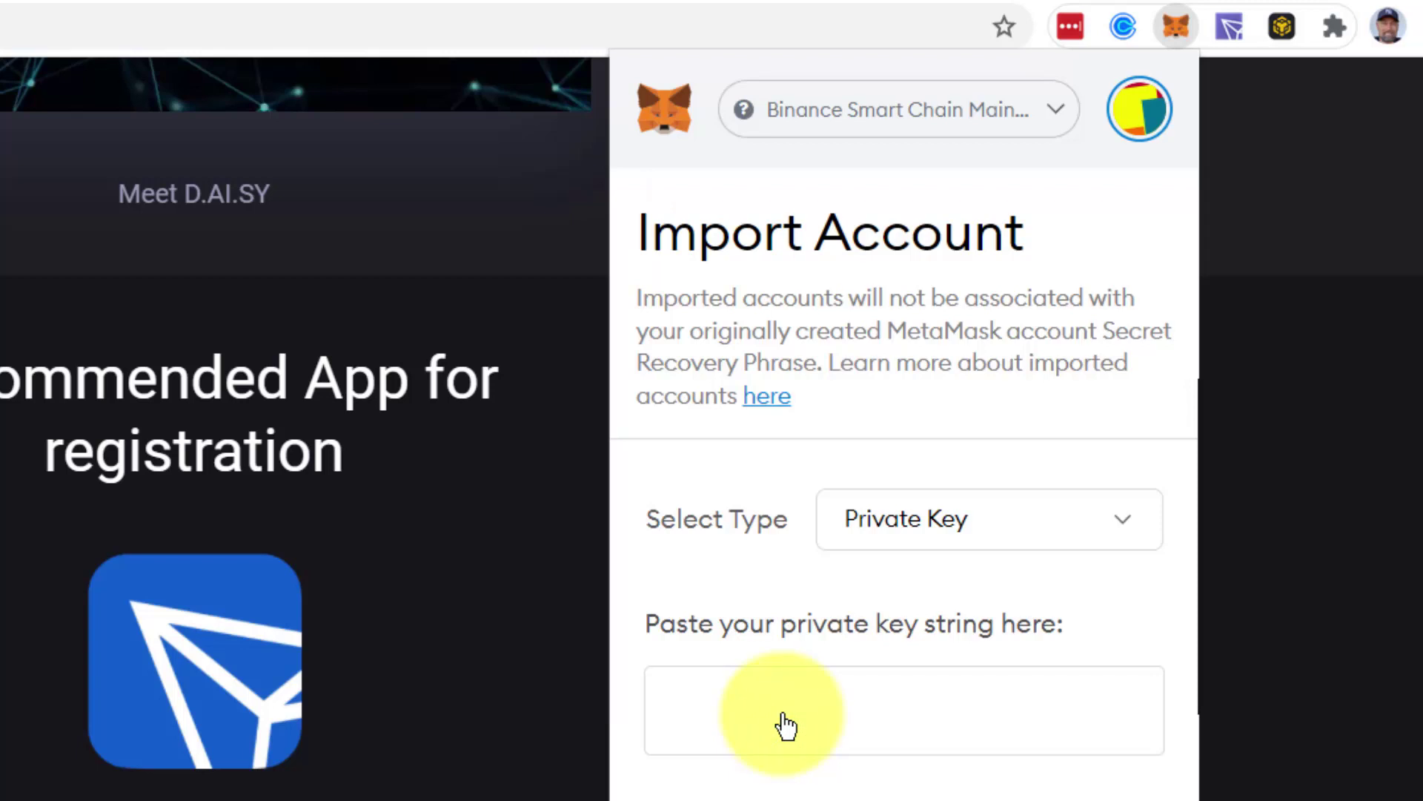
pyautogui.hotkey('ctrl', 'v')
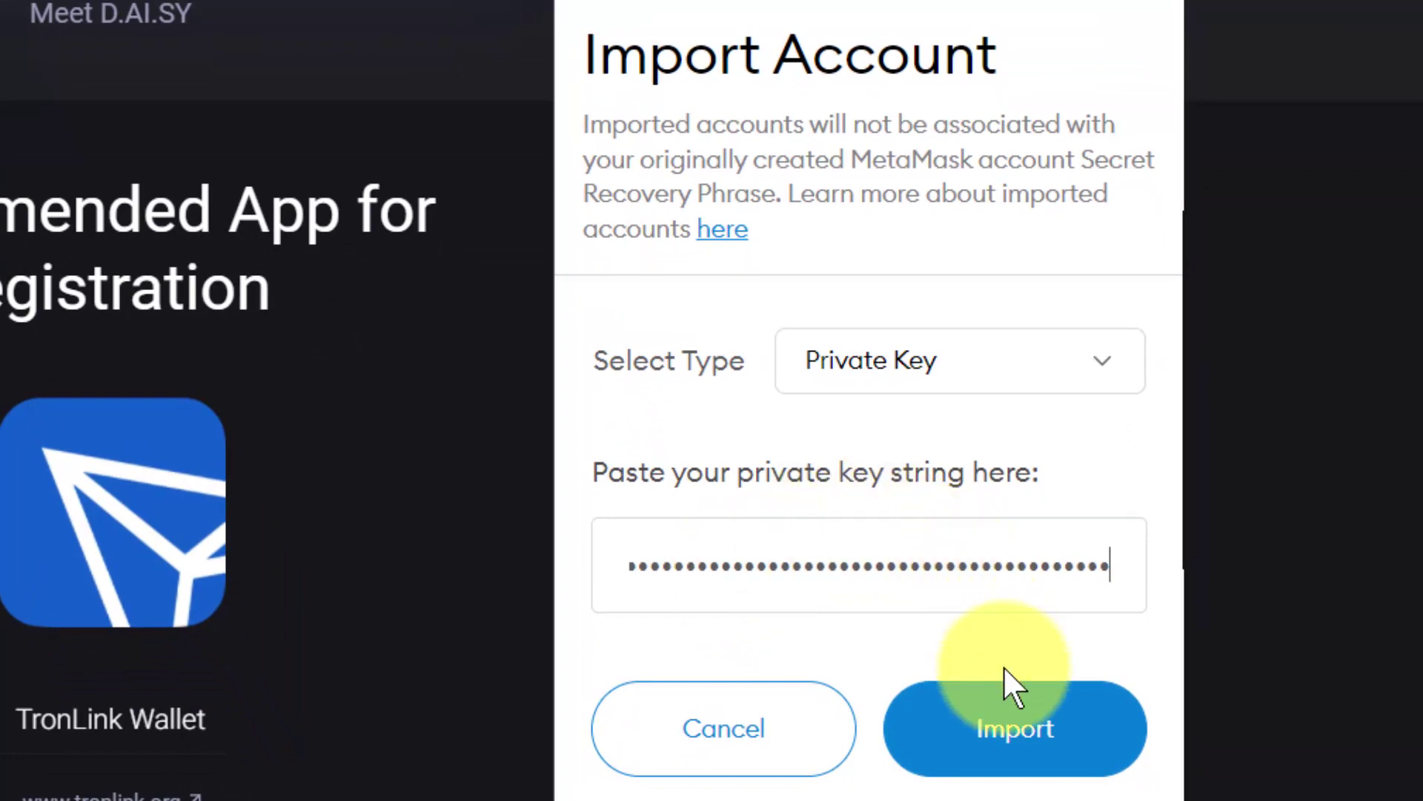
pyautogui.click(1010, 741)
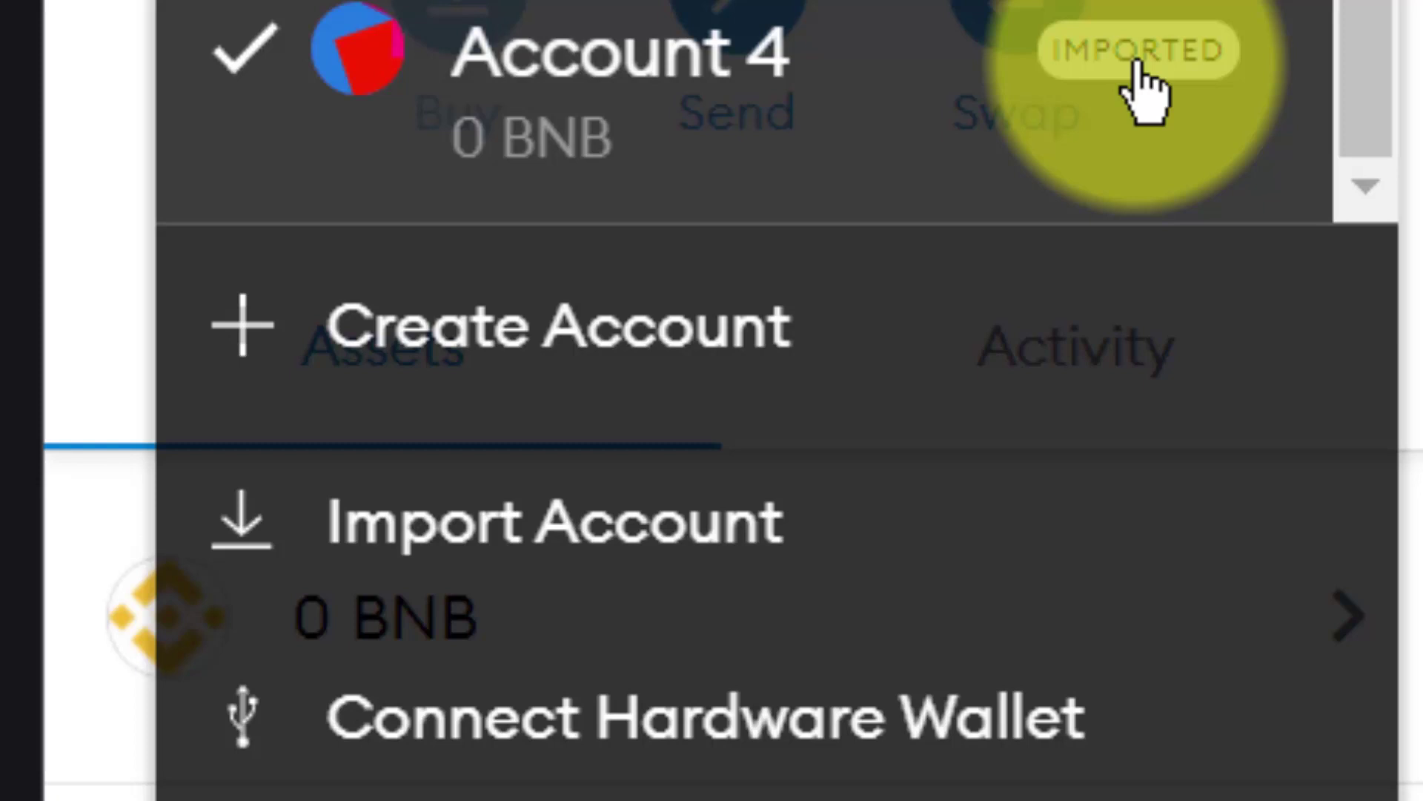
# - Rename Account 4 to 'Temp Account' in its account details, then close the details
pyautogui.click(313, 261)
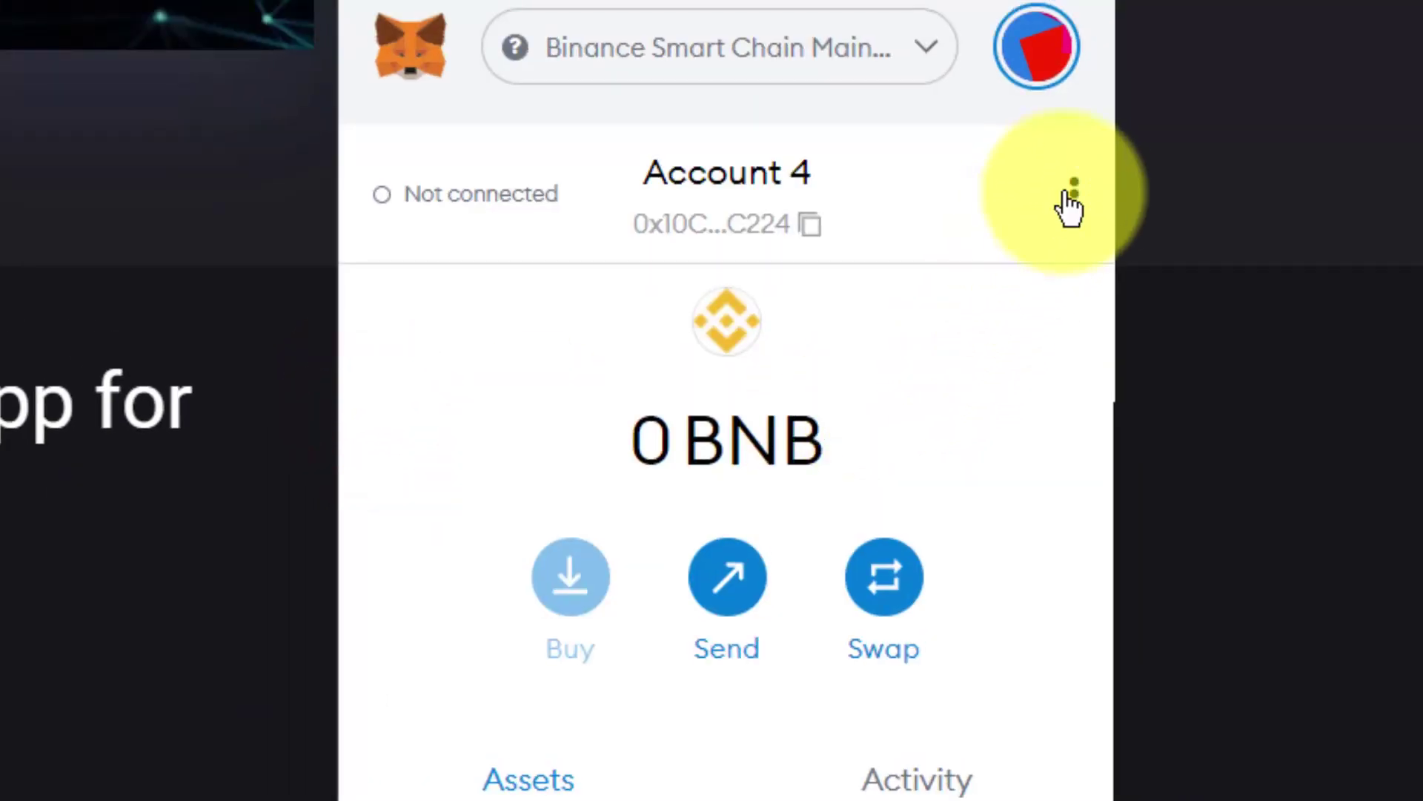
pyautogui.click(1075, 194)
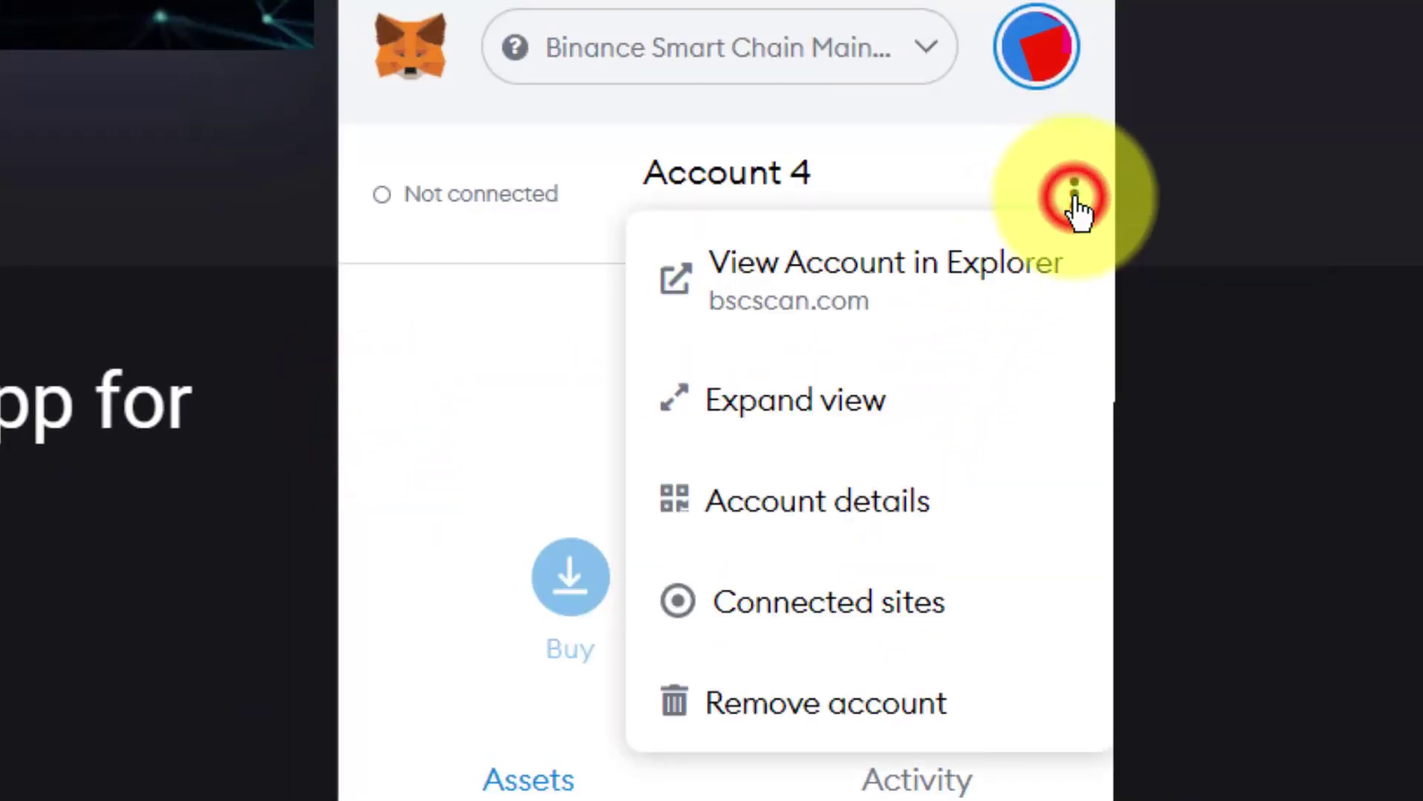
pyautogui.click(800, 504)
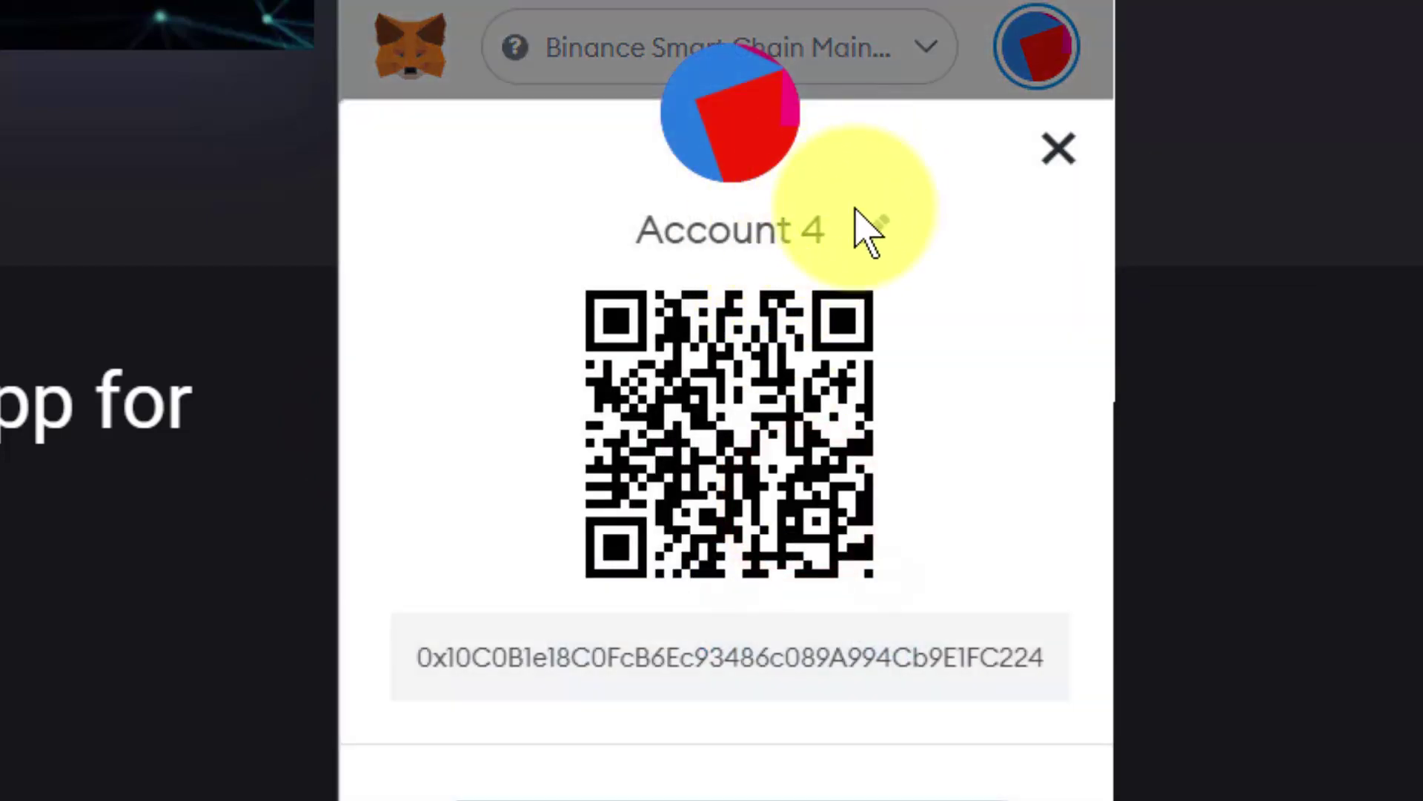
pyautogui.click(875, 232)
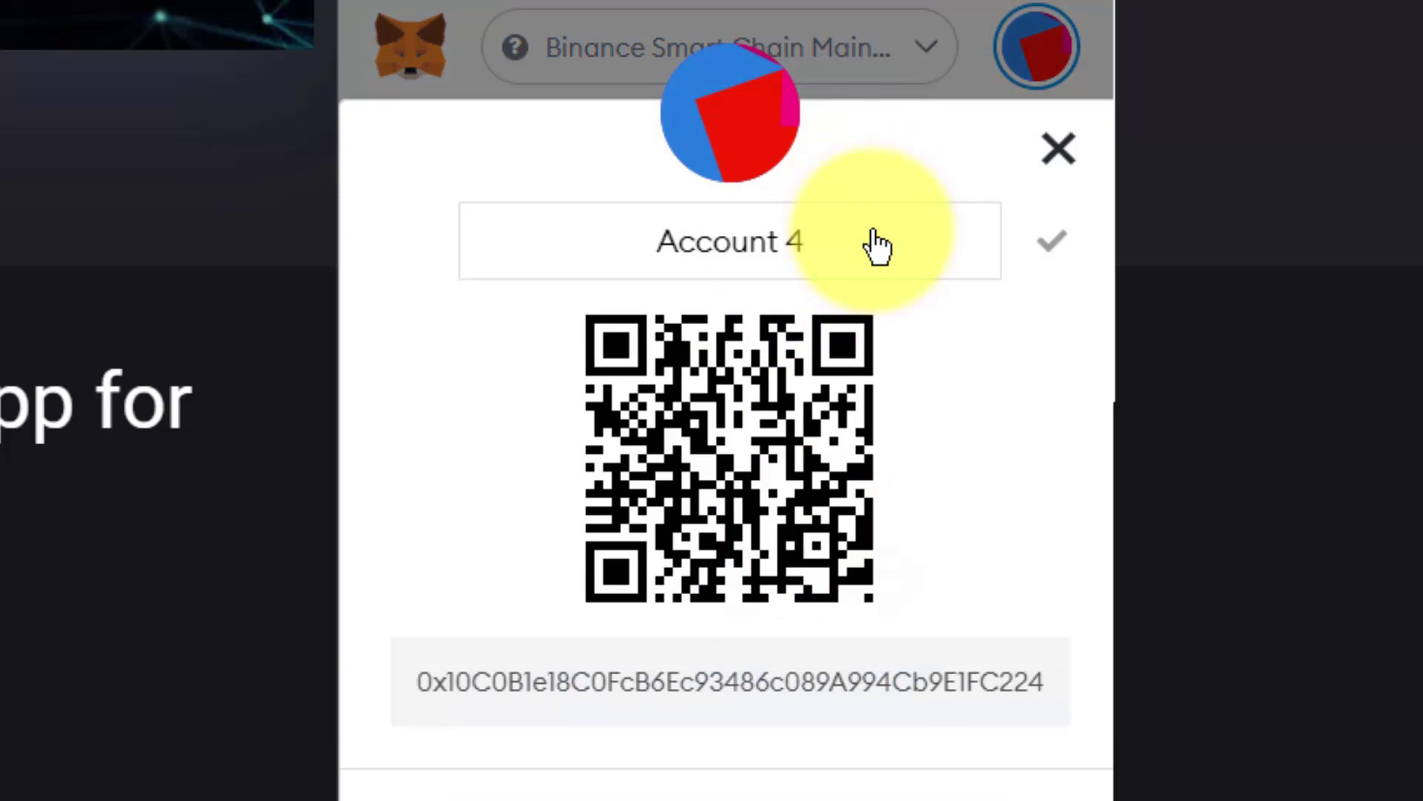
pyautogui.press('BackSpace')
pyautogui.press('BackSpace')
pyautogui.press('BackSpace')
pyautogui.press('BackSpace')
pyautogui.press('BackSpace')
pyautogui.press('BackSpace')
pyautogui.press('BackSpace')
pyautogui.press('BackSpace')
pyautogui.press('BackSpace')
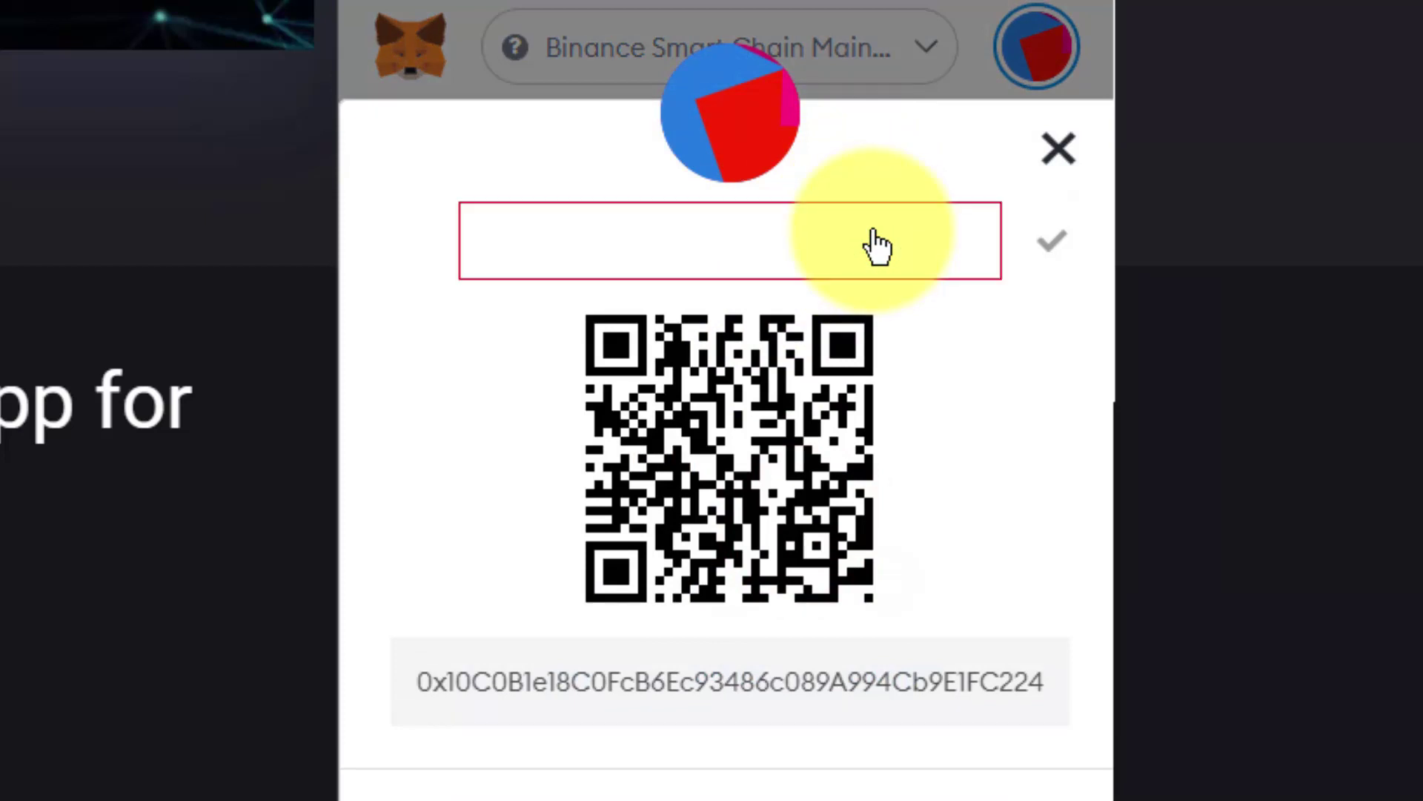
pyautogui.write('Temp Account')
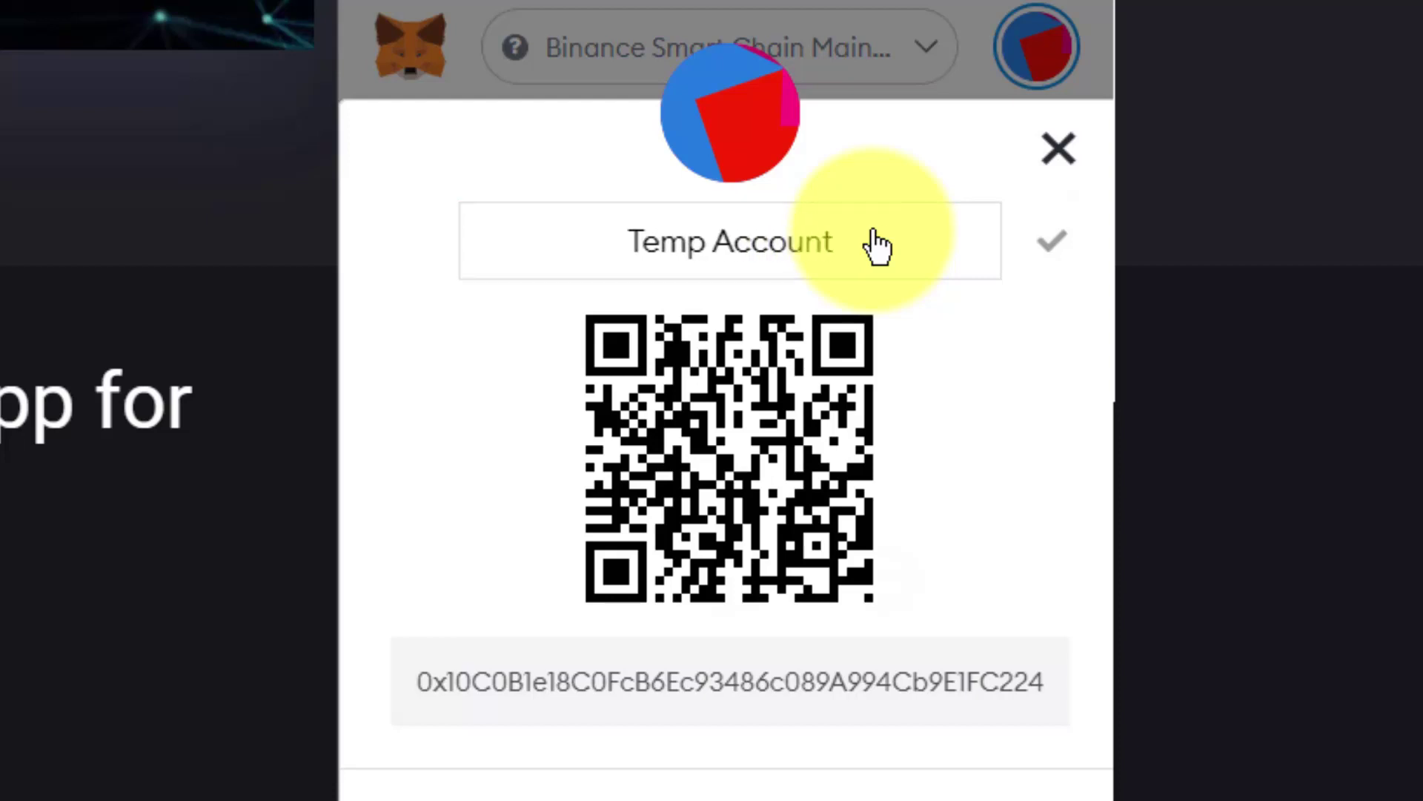
pyautogui.click(1055, 248)
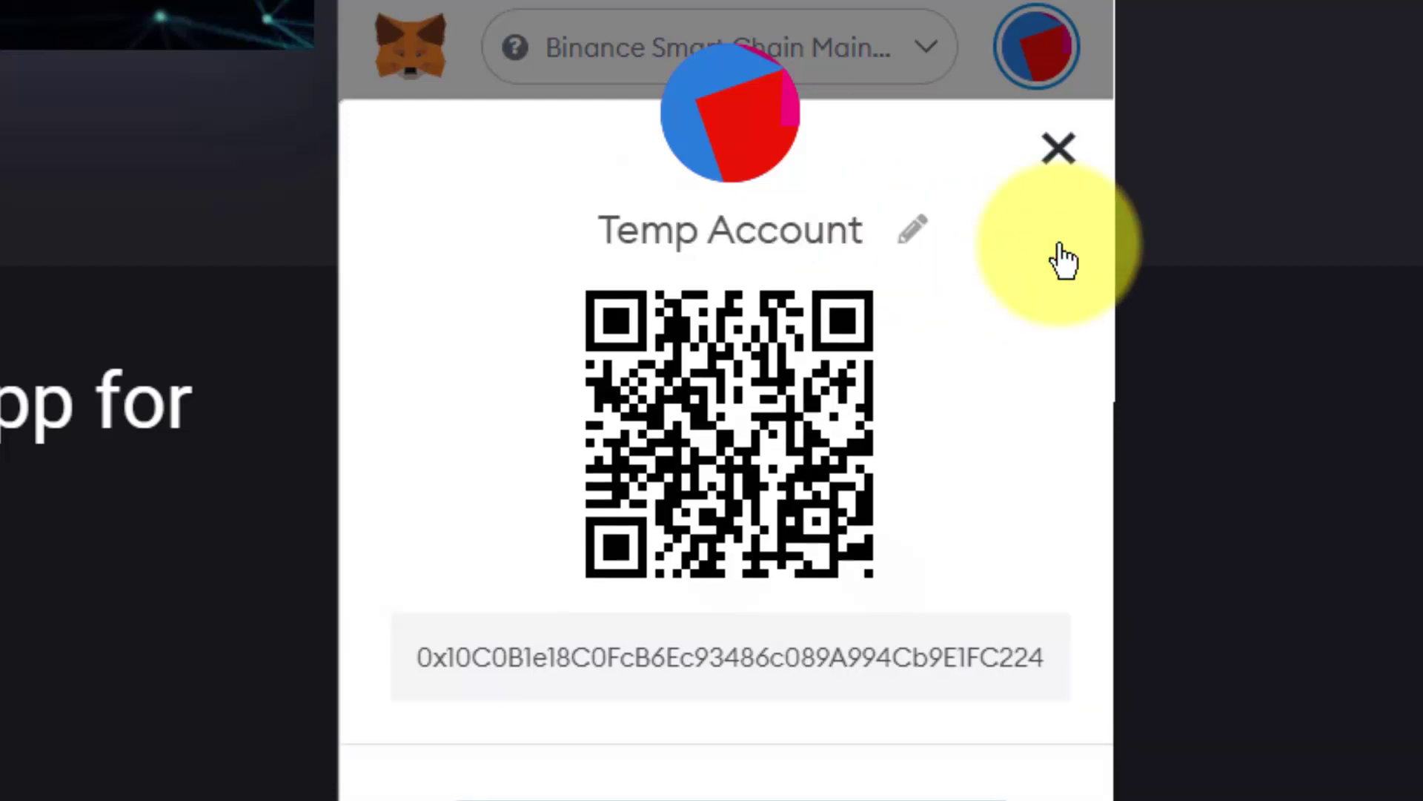
pyautogui.click(1056, 151)
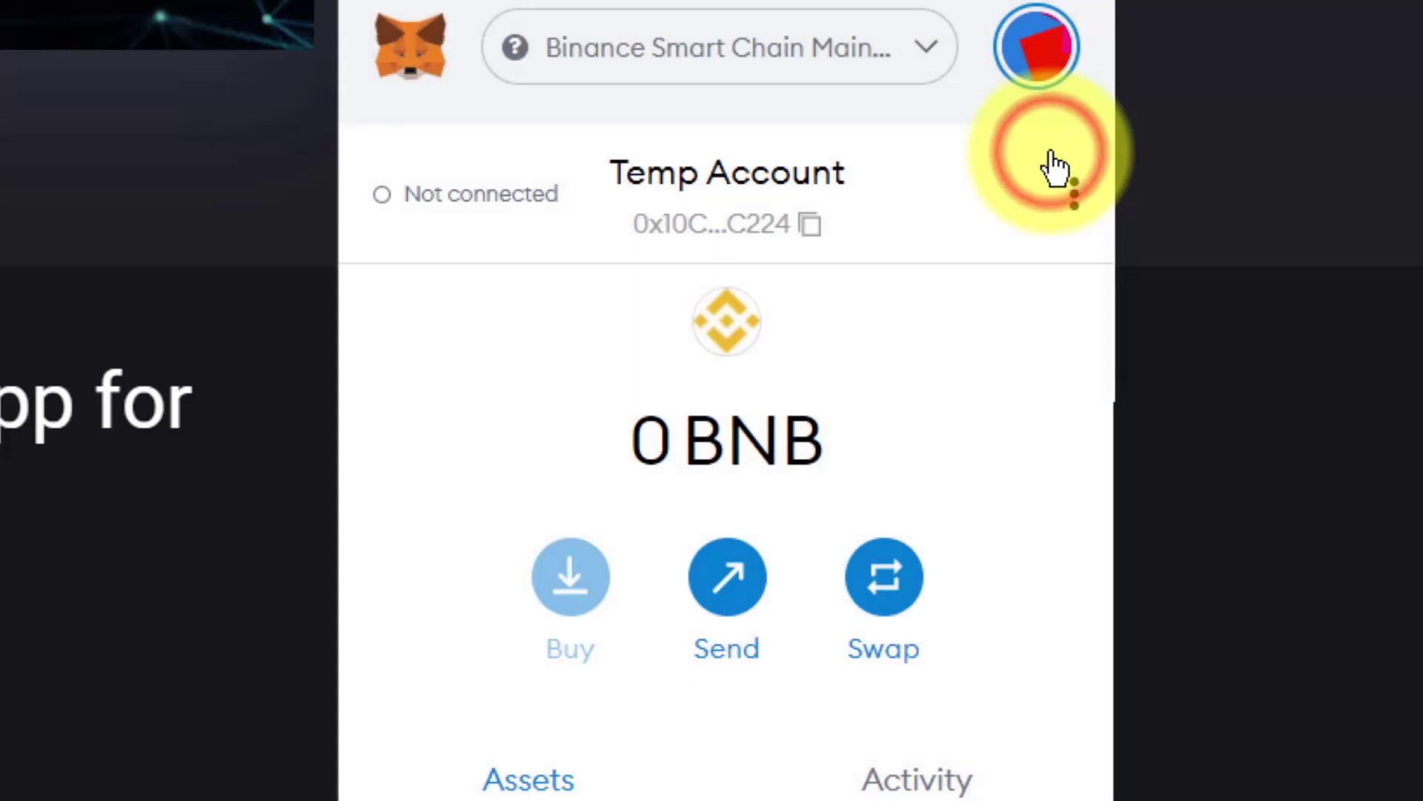
# - Copy the Temp Account address, switching to TronLink and back to MetaMask
pyautogui.click(845, 177)
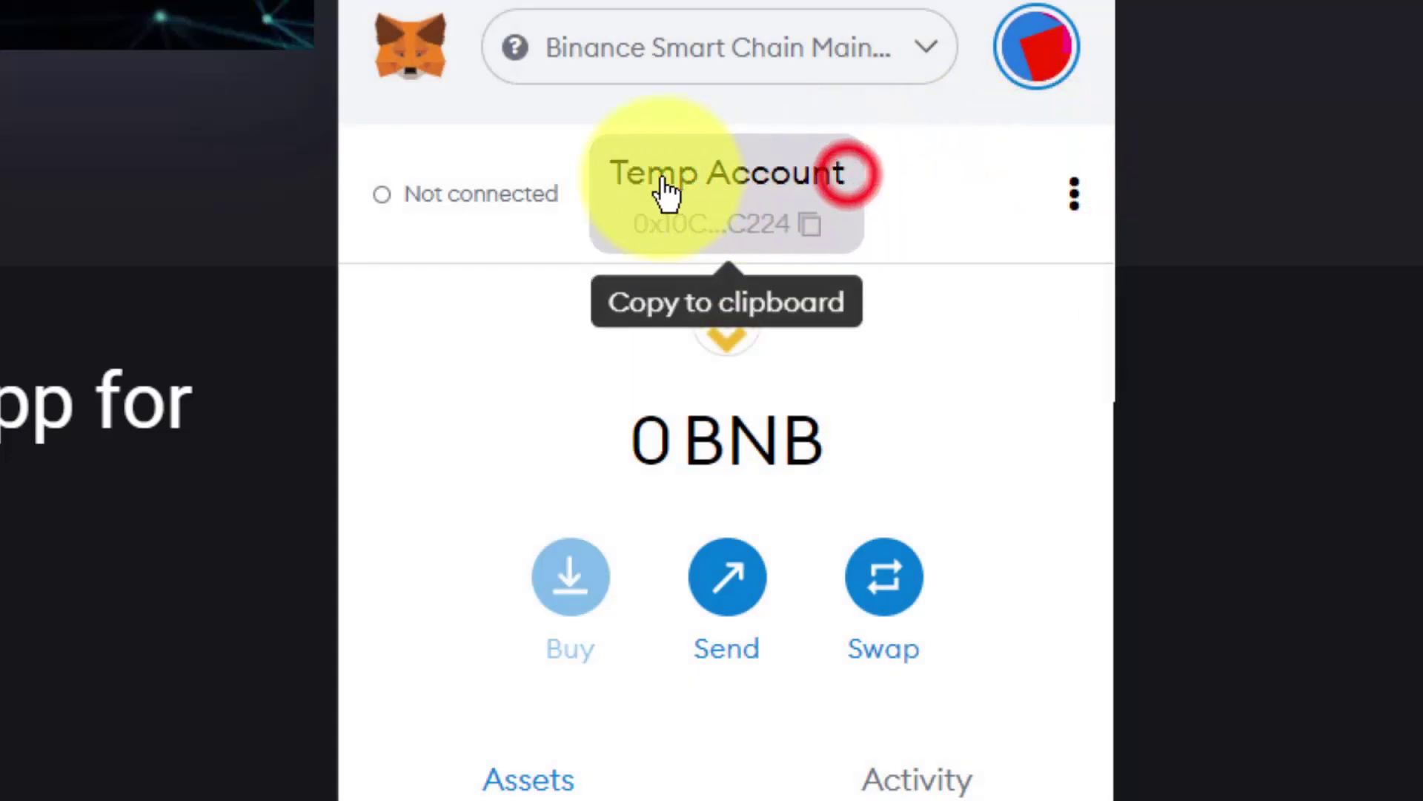
pyautogui.click(752, 191)
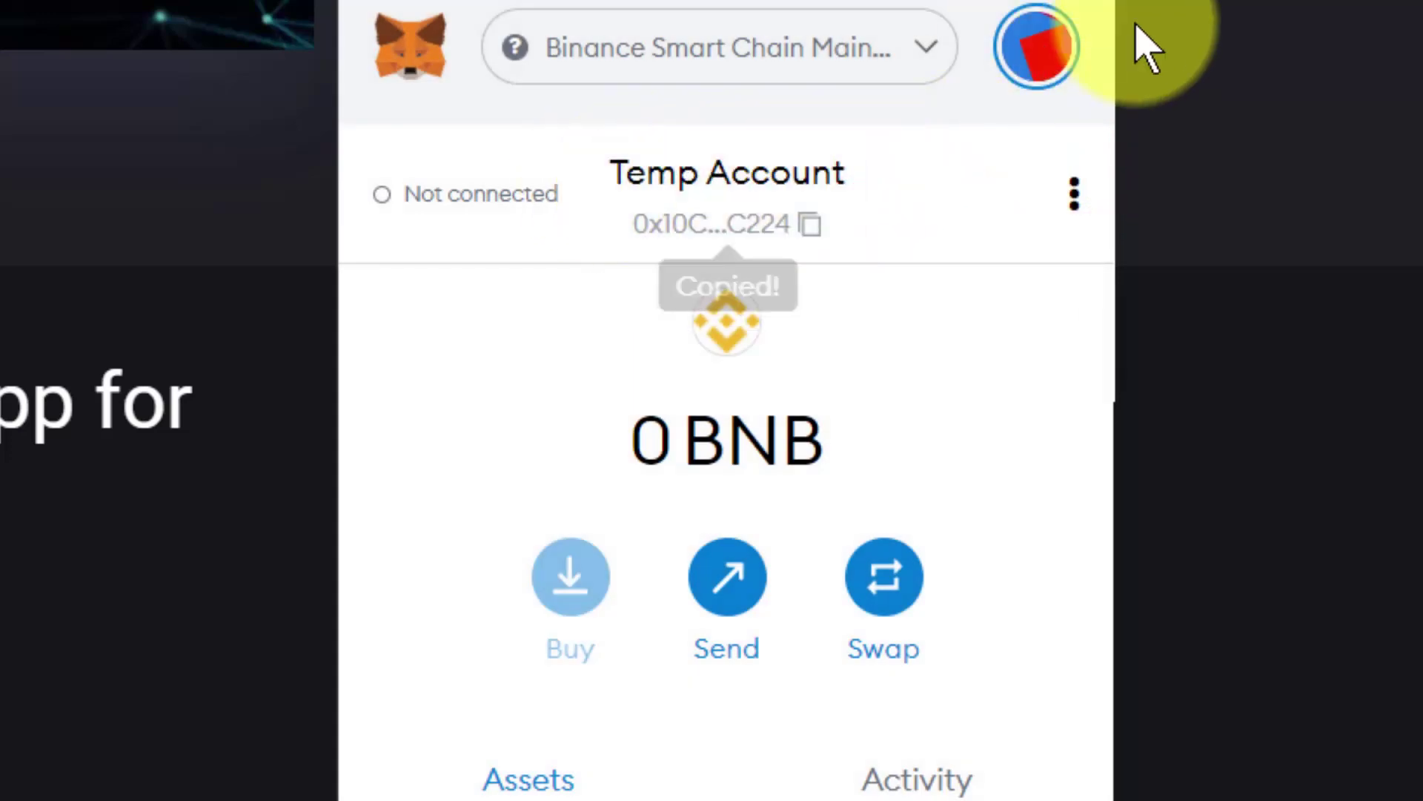
pyautogui.click(1149, 3)
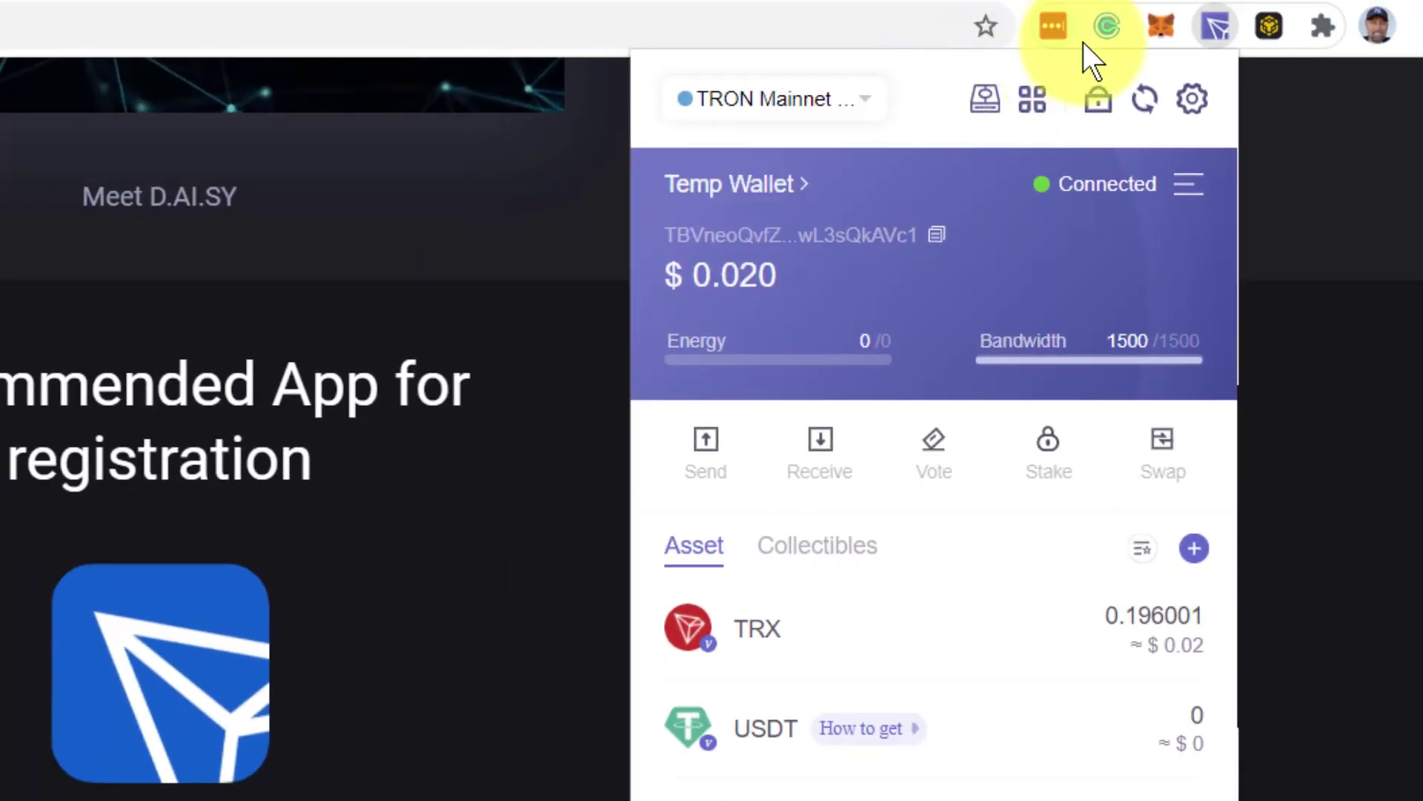
pyautogui.click(1158, 28)
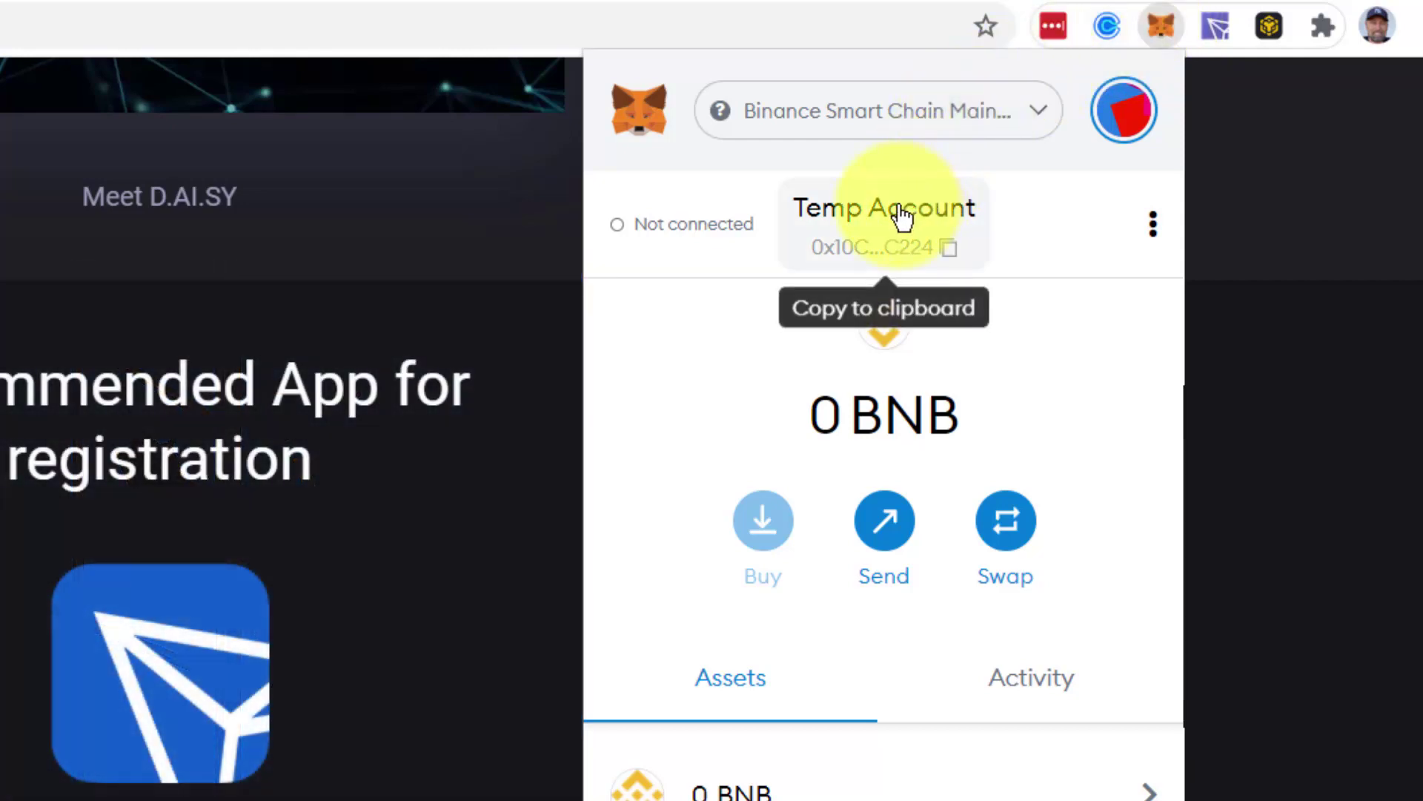
# - Check Temp Account appears in the MetaMask accounts list, then close MetaMask for TronLink
pyautogui.click(1128, 112)
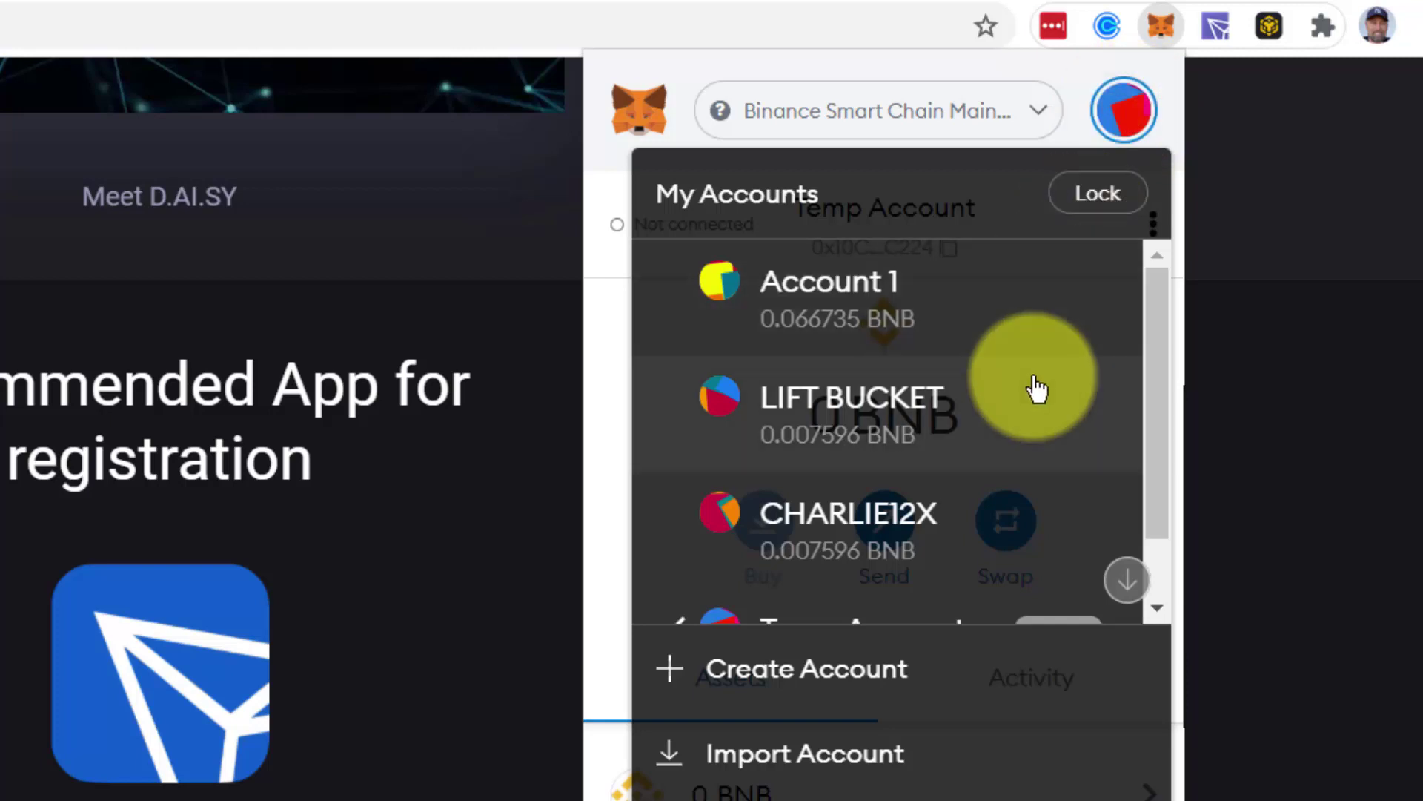
pyautogui.scroll(-1, 1036, 389)
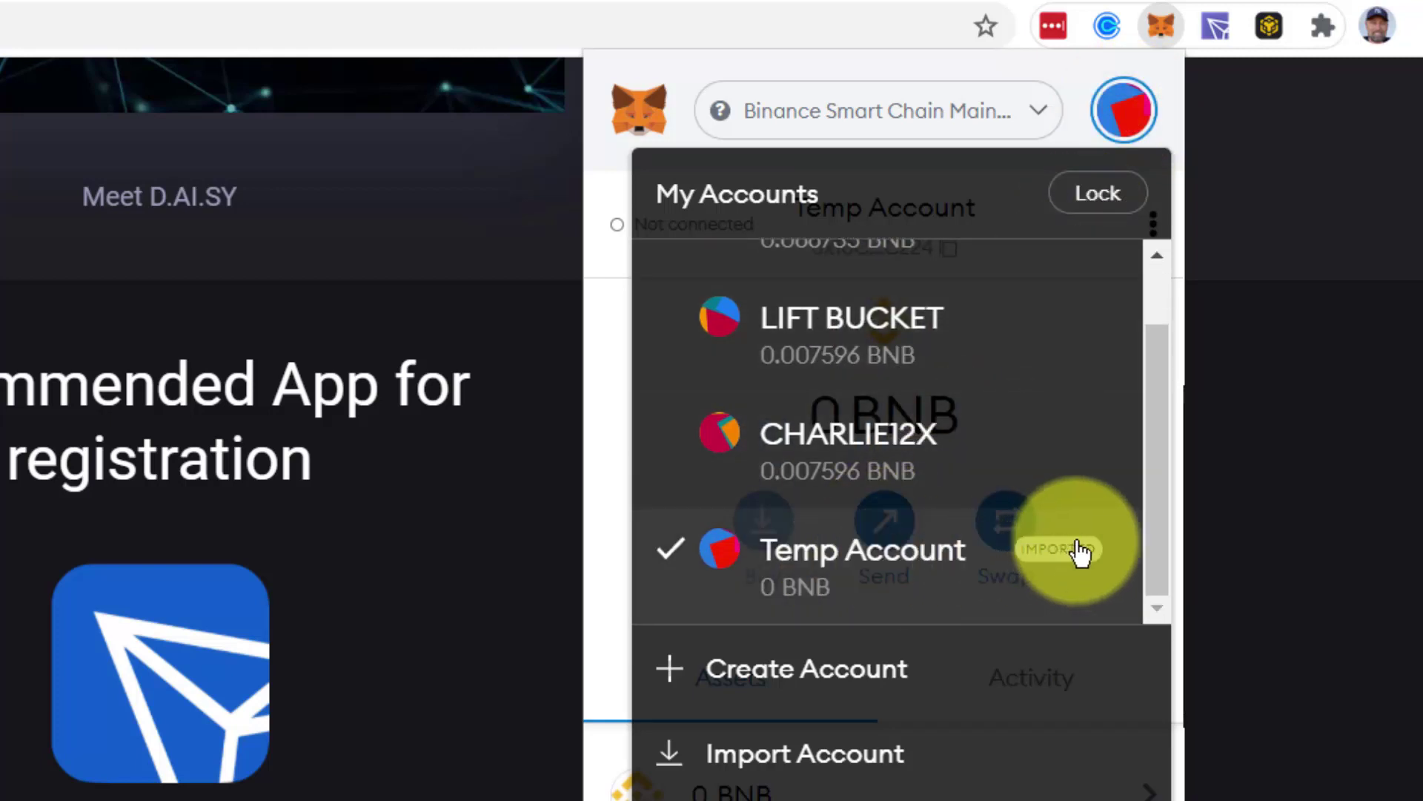
pyautogui.click(1214, 26)
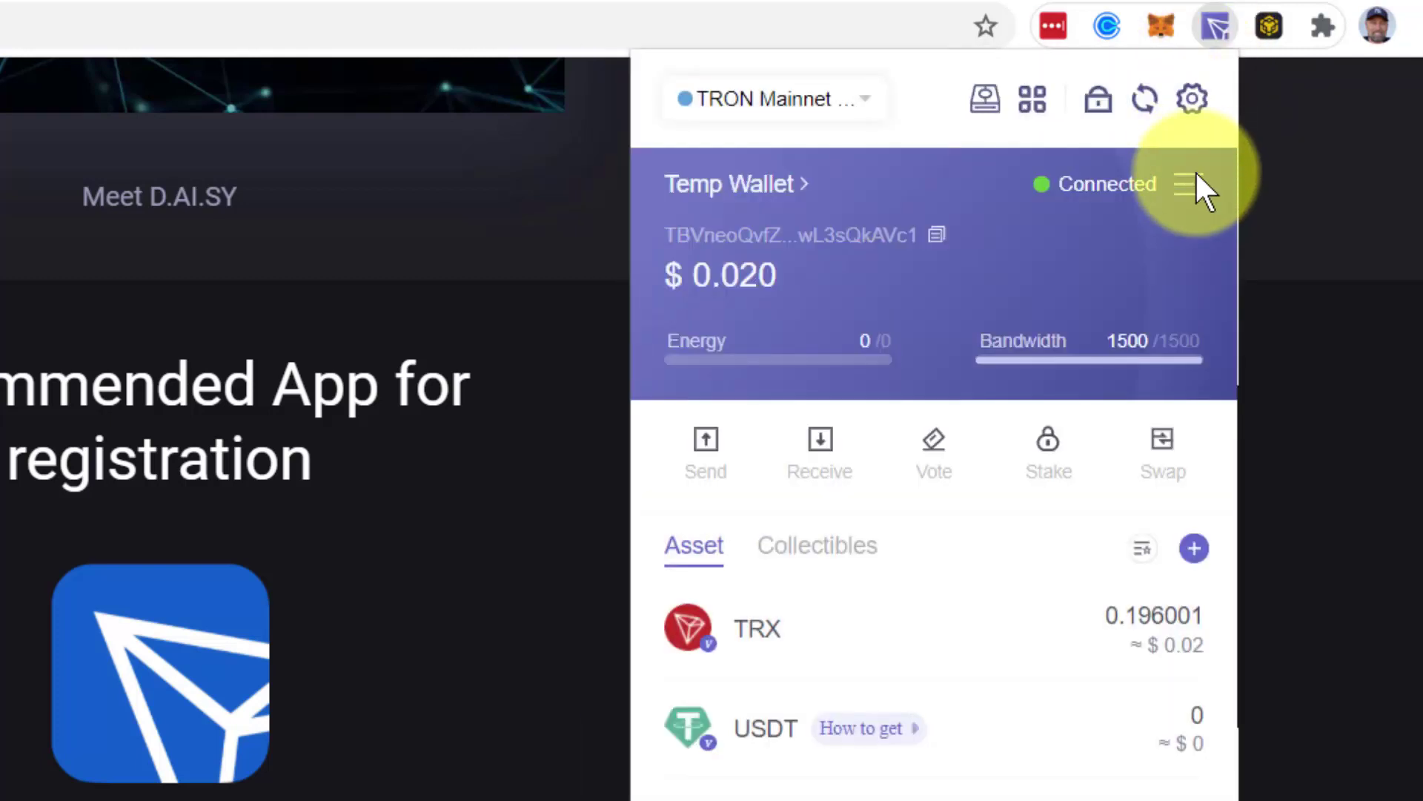
# - Export the Temp Wallet account again, confirming with the wallet password
pyautogui.click(1188, 183)
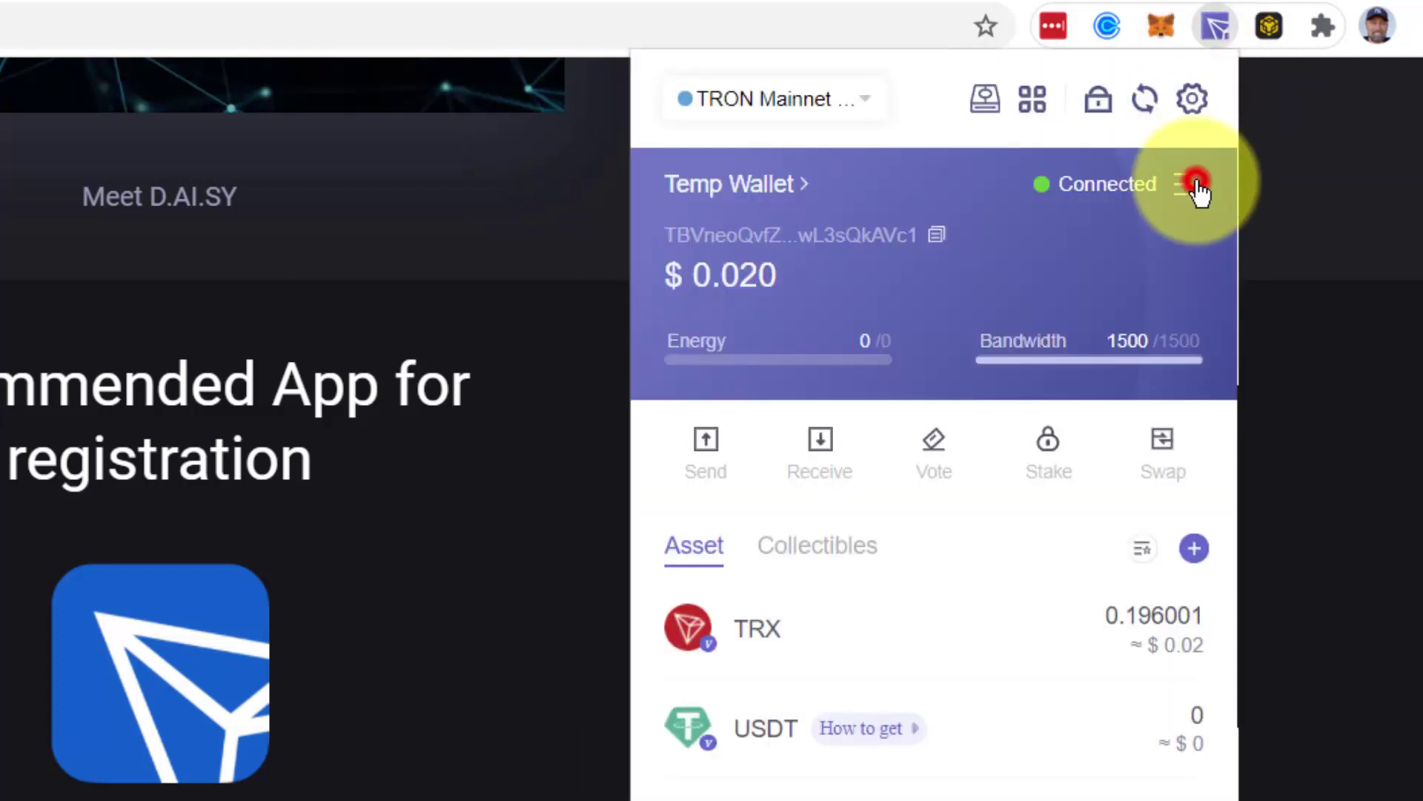
pyautogui.click(1102, 277)
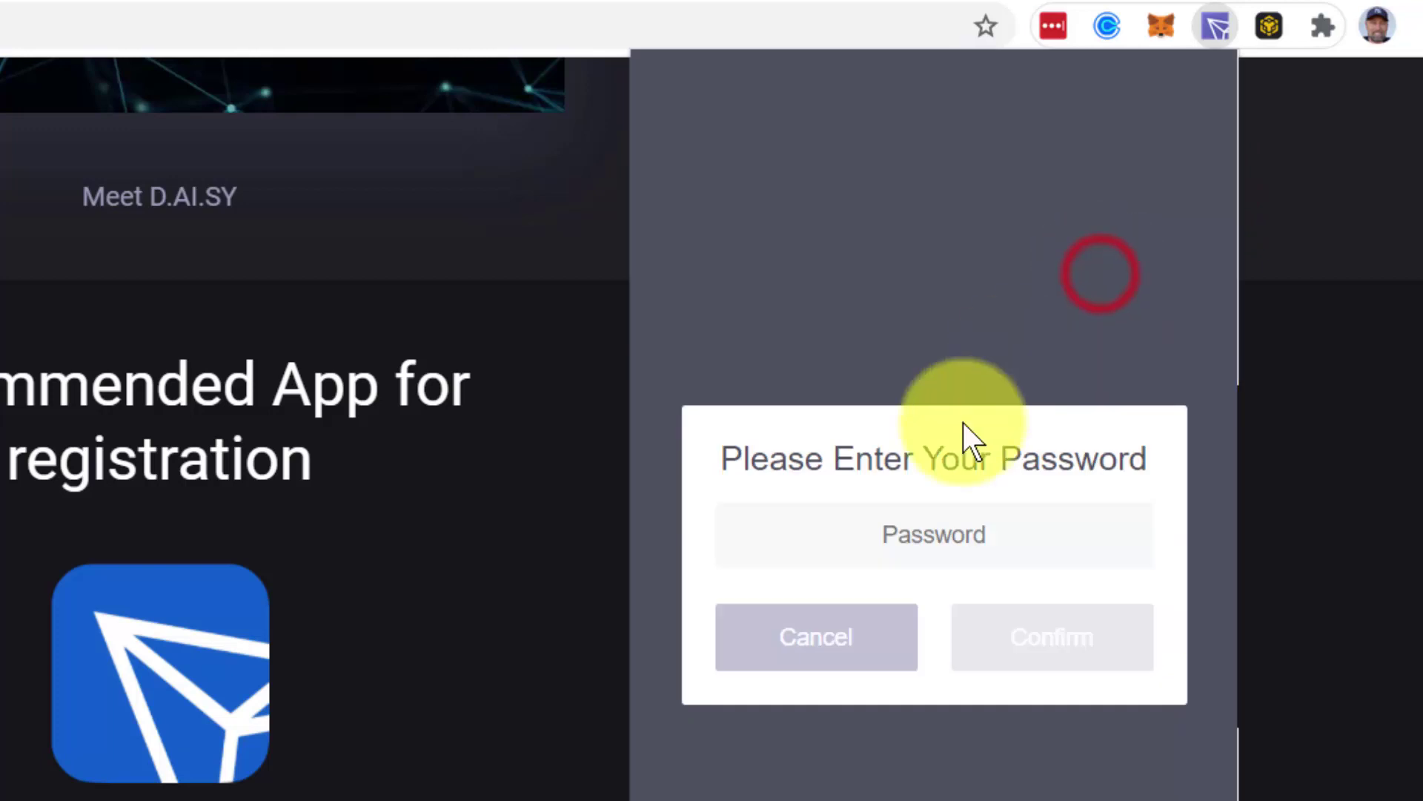
pyautogui.click(912, 534)
pyautogui.hotkey('ctrl', 'v')
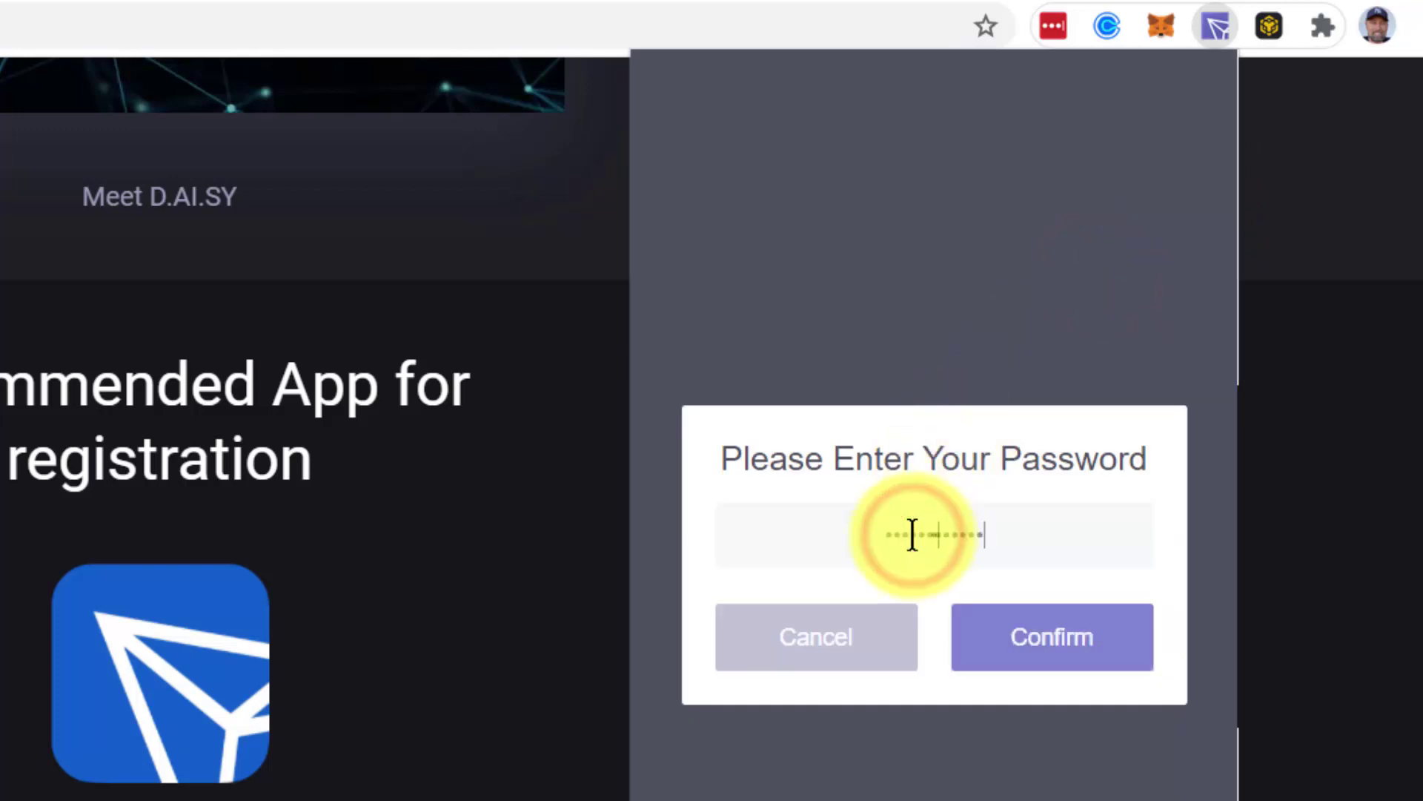
pyautogui.click(1080, 661)
# - Copy the Temp Wallet's private key and switch back to MetaMask
pyautogui.click(757, 274)
pyautogui.click(819, 434)
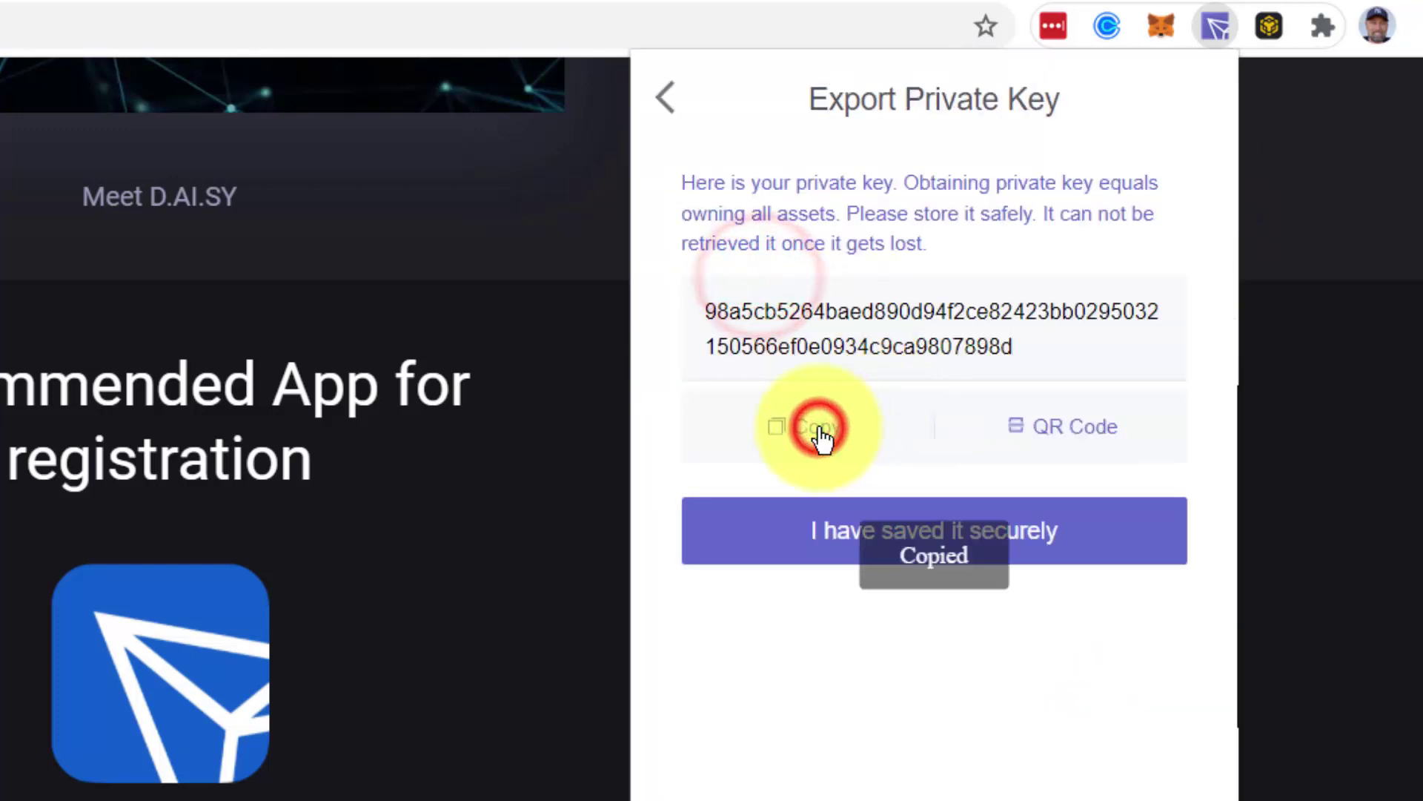
pyautogui.click(1158, 29)
# - Paste the copied TronLink private key into MetaMask's Import Account form and submit it
pyautogui.click(1124, 109)
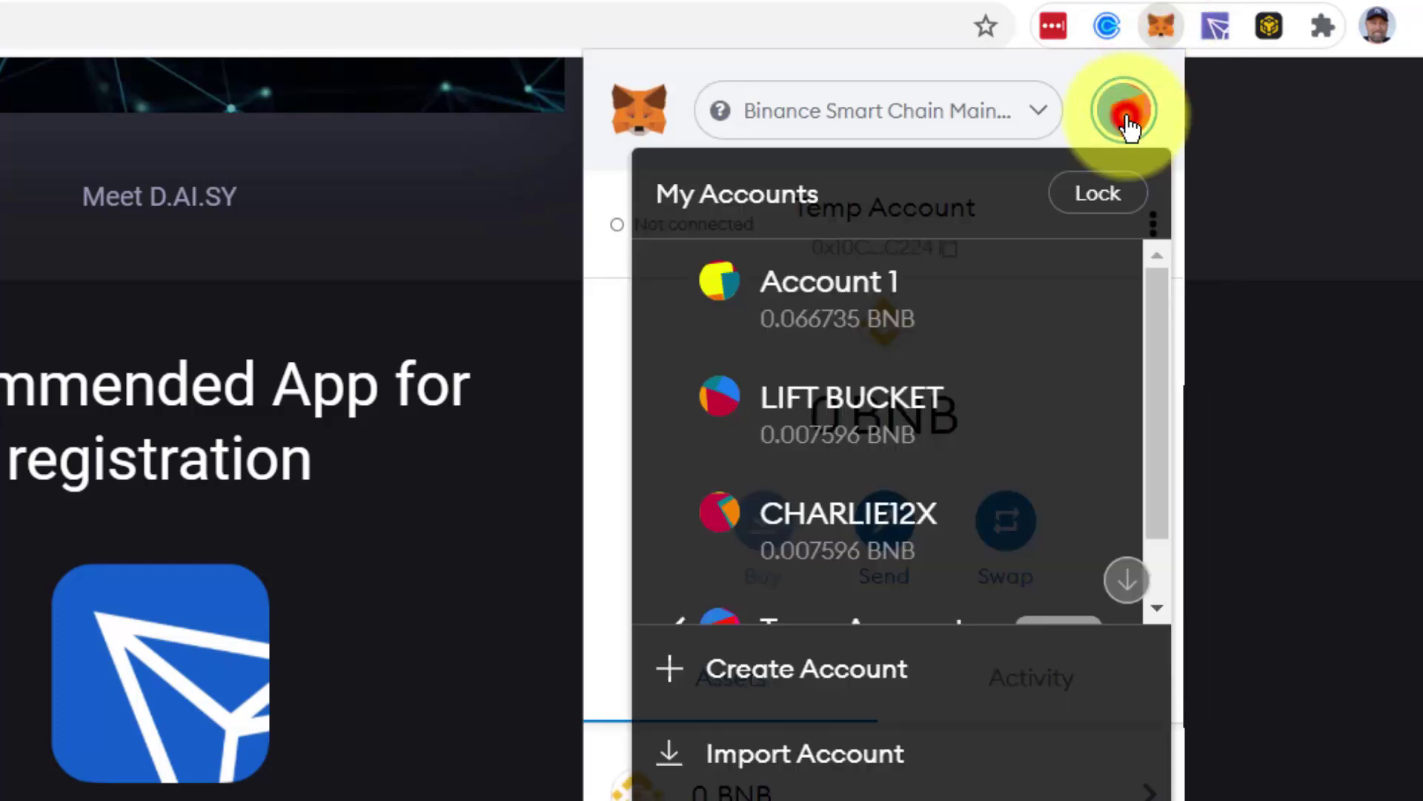
pyautogui.click(829, 752)
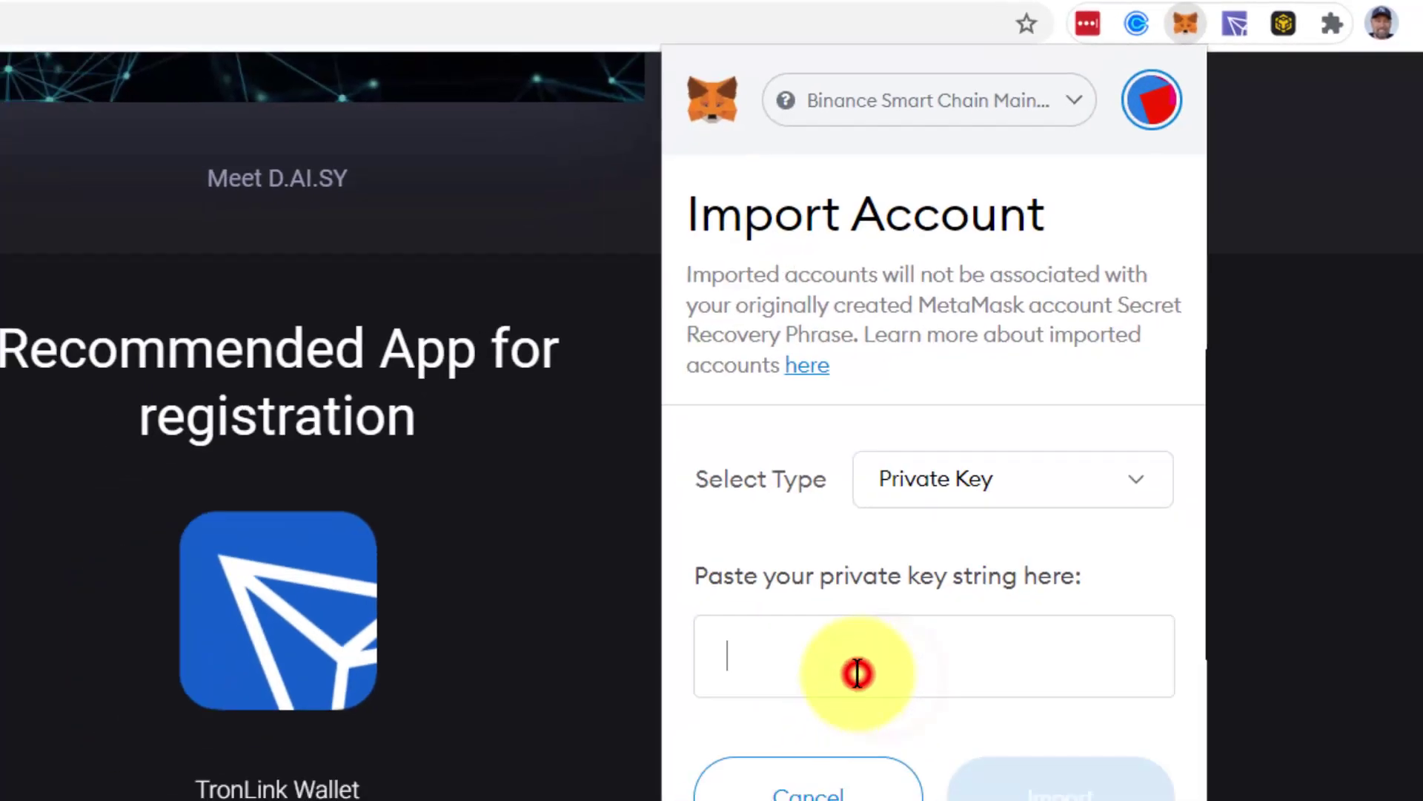
pyautogui.hotkey('ctrl', 'v')
pyautogui.click(1103, 737)
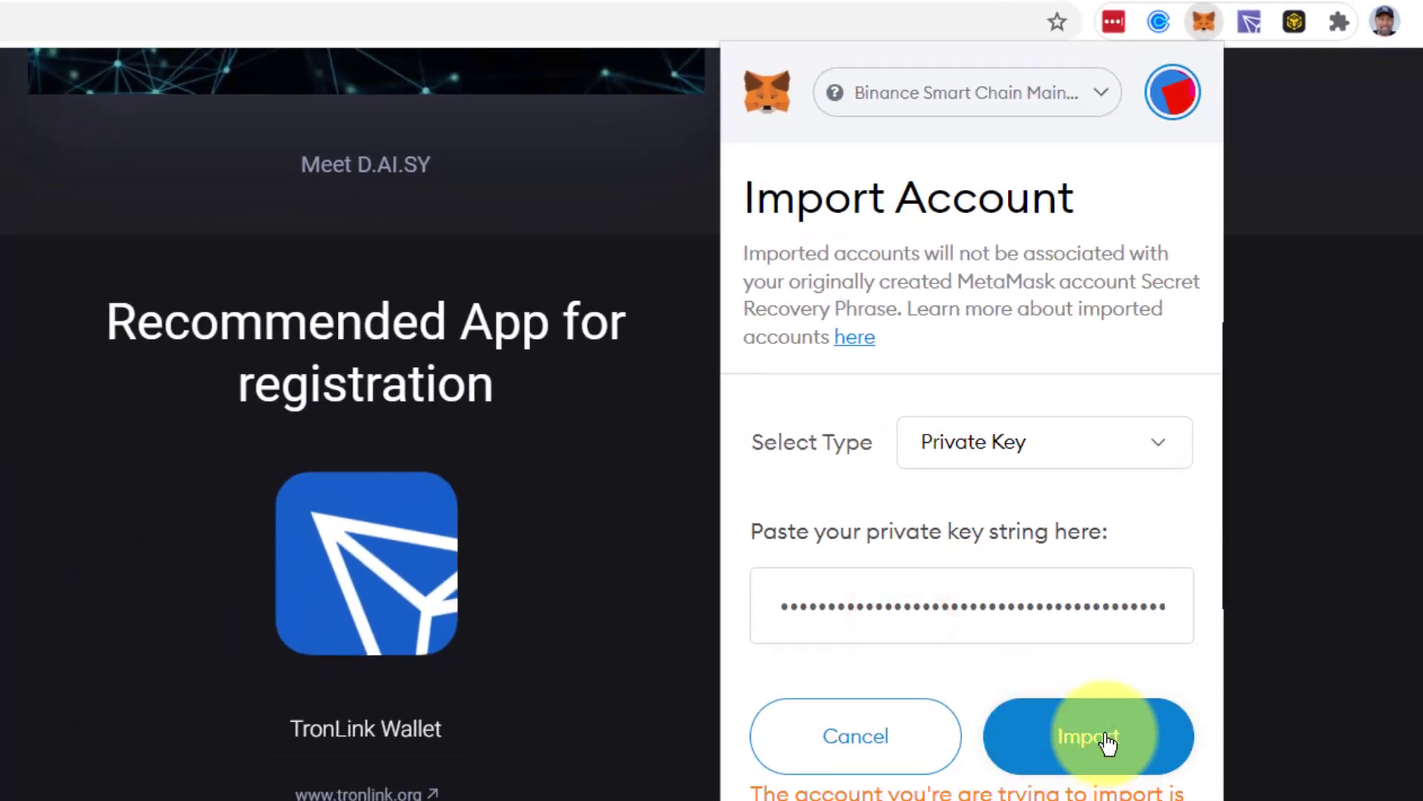